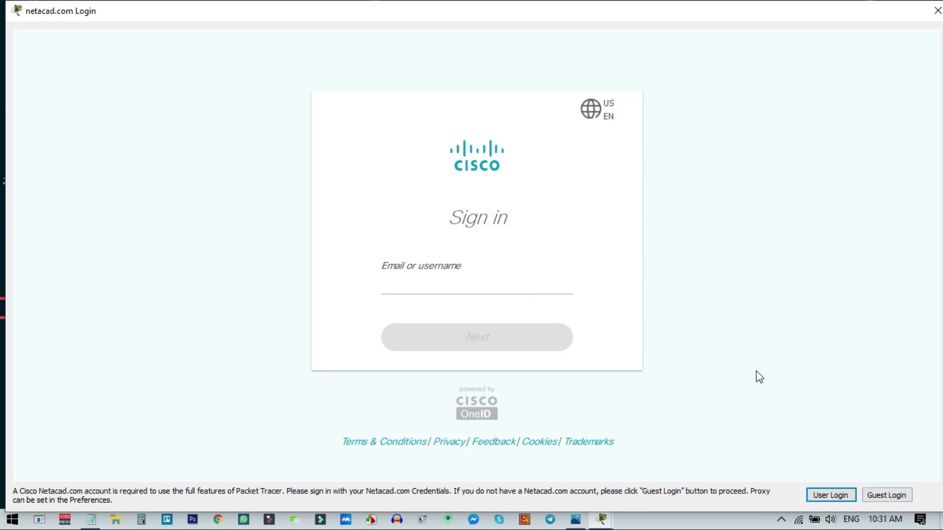
Open Chrome and search Google for 'cisco account create'
{"action": "left_click", "coordinate": [220, 523]}
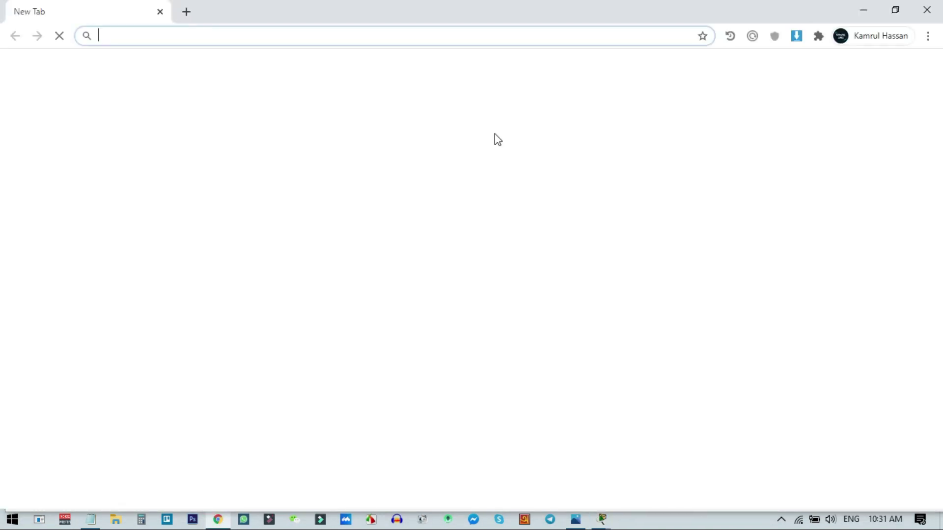
{"action": "left_click", "coordinate": [376, 36]}
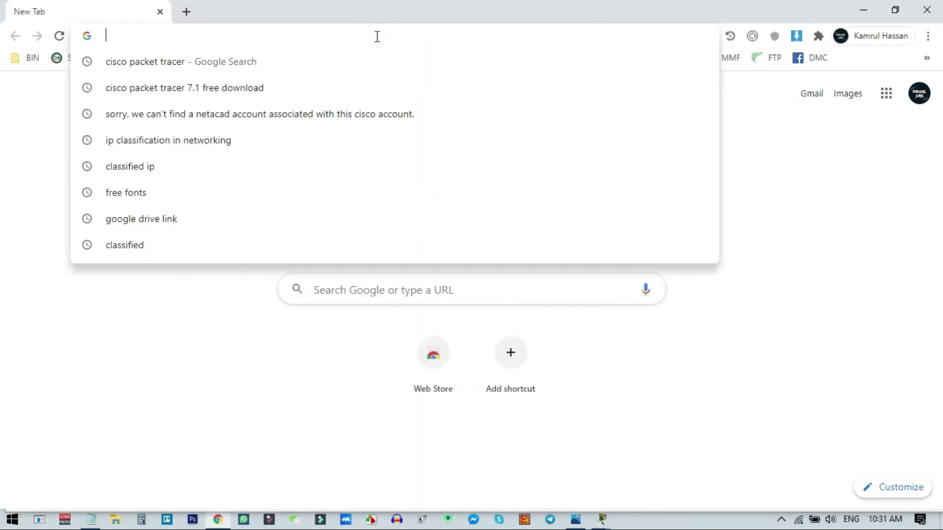
{"action": "type", "text": "cic"}
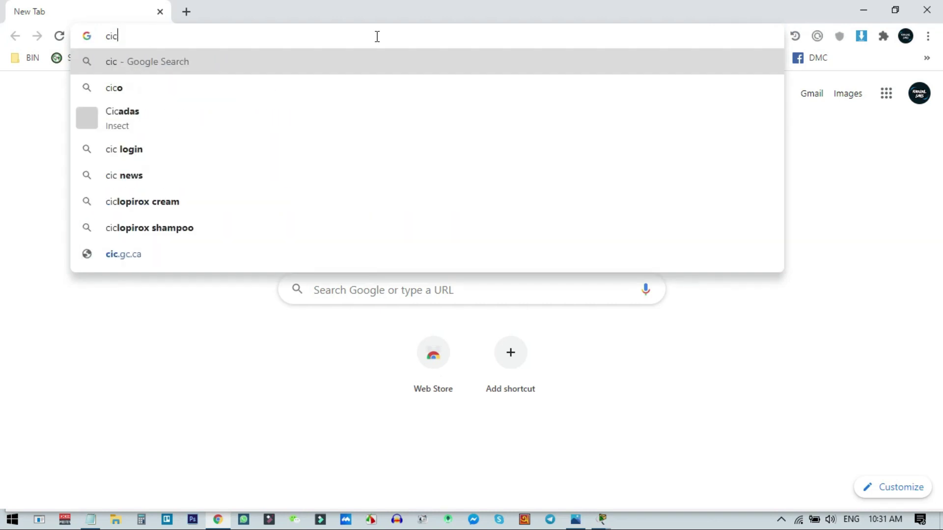
{"action": "key", "text": "BackSpace"}
{"action": "type", "text": "sco packet tracer"}
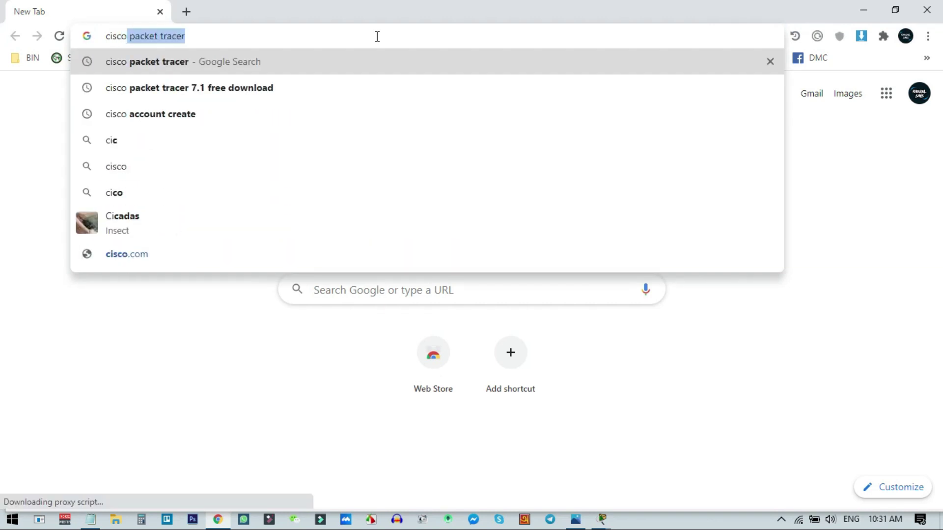
{"action": "left_click", "coordinate": [204, 116]}
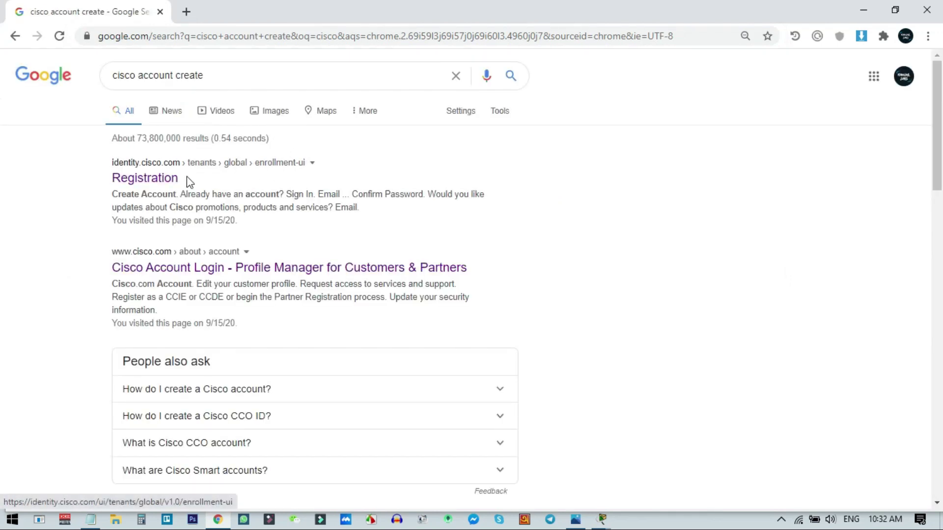
Open Cisco's Registration result and select the Email field on the Create Account form
{"action": "left_click", "coordinate": [141, 182]}
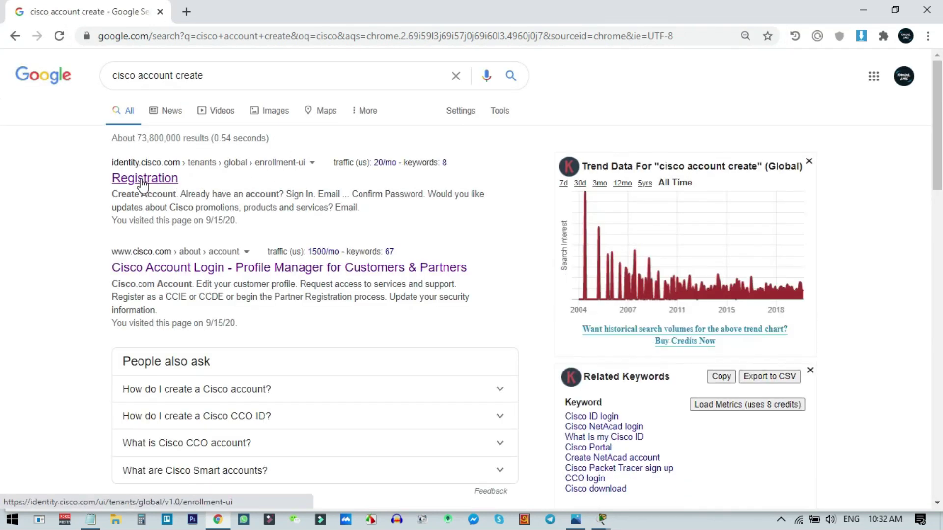
{"action": "left_click", "coordinate": [142, 181]}
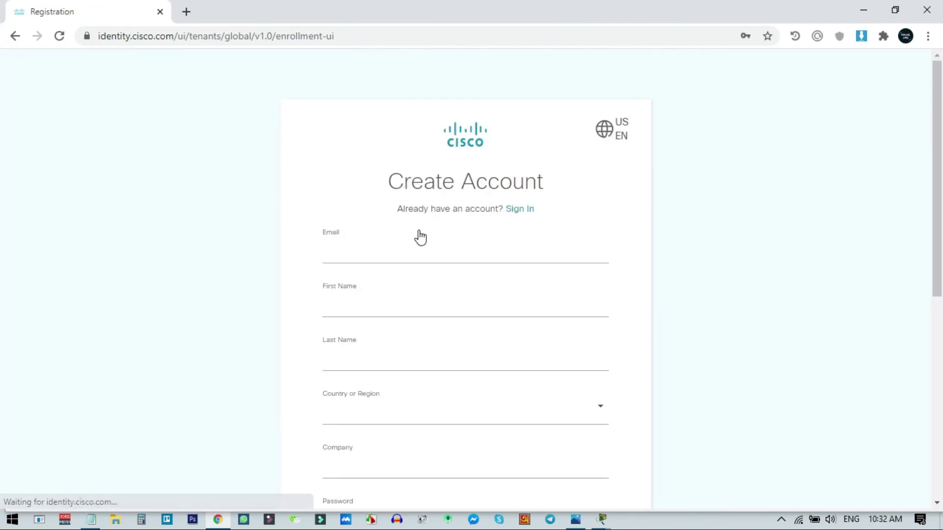
{"action": "left_click", "coordinate": [433, 251]}
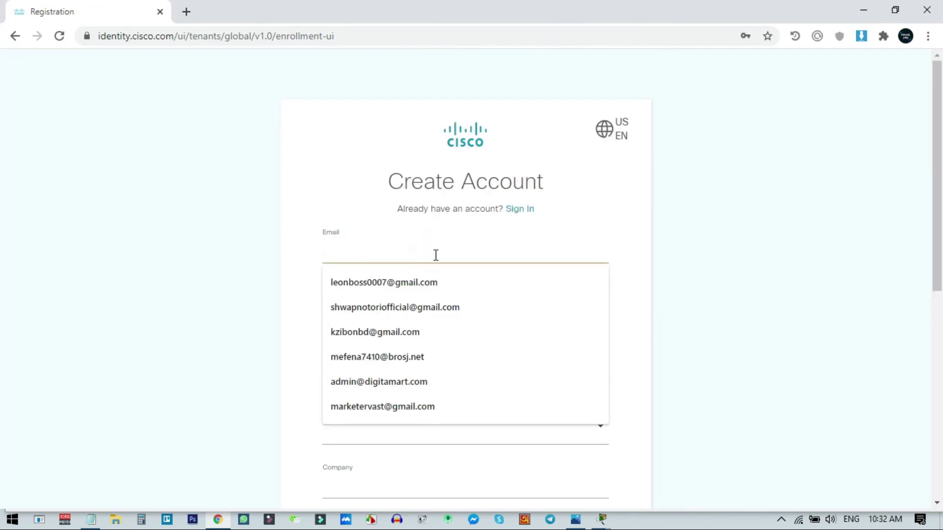
{"action": "left_click", "coordinate": [626, 255]}
Load temp-mail.org in a new browser tab
{"action": "left_click", "coordinate": [186, 12]}
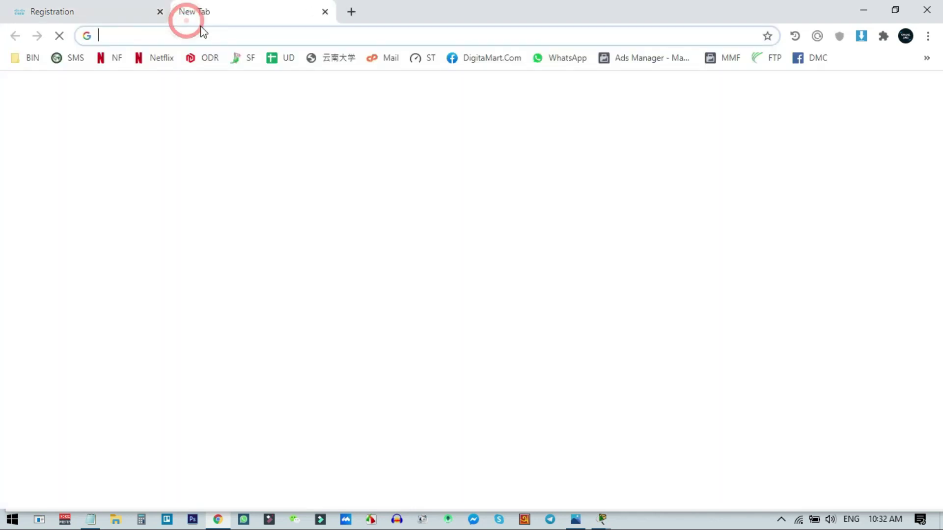
{"action": "left_click", "coordinate": [210, 34]}
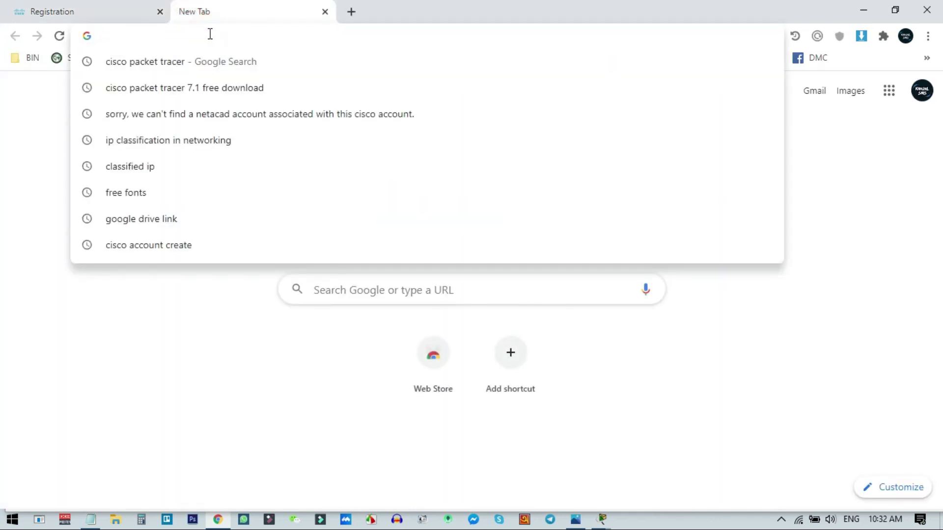
{"action": "type", "text": "temp-mail.org"}
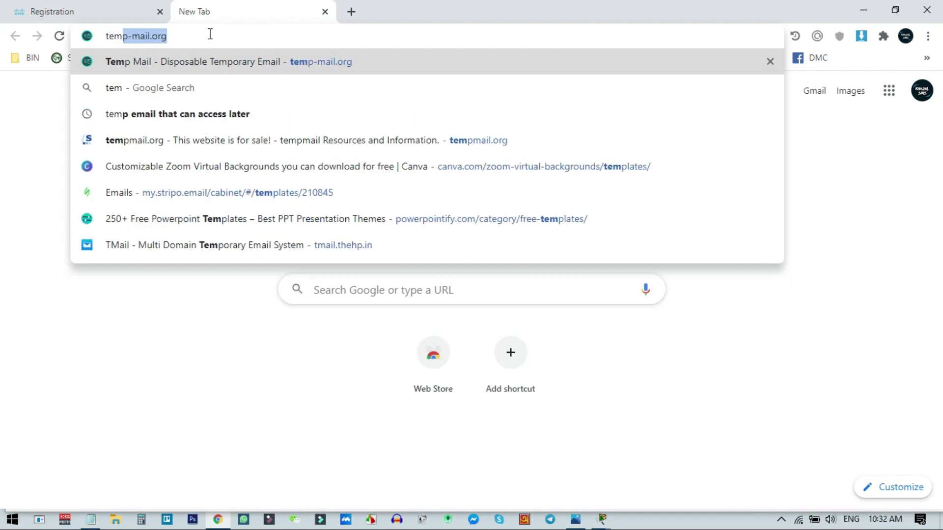
{"action": "key", "text": "Return"}
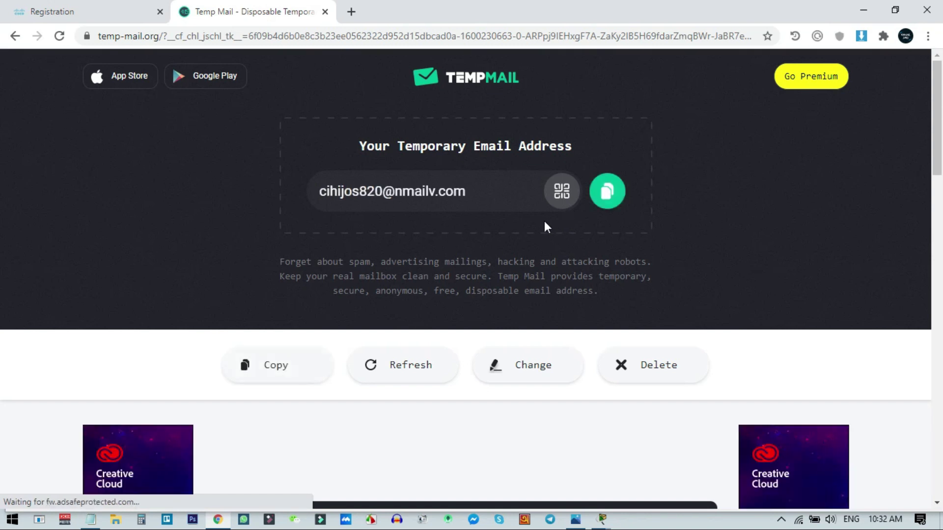
Copy the disposable address and return to the Cisco form's Email field
{"action": "left_click", "coordinate": [622, 202]}
{"action": "left_click", "coordinate": [609, 193]}
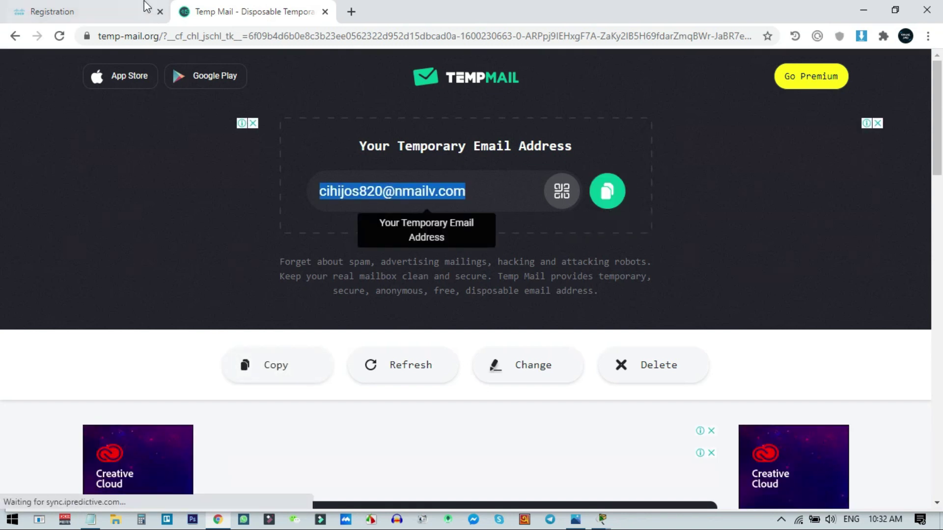
{"action": "left_click", "coordinate": [143, 21]}
{"action": "left_click", "coordinate": [371, 253]}
Paste the temporary email and fill First and Last Name from saved suggestions
{"action": "key", "text": "ctrl+v"}
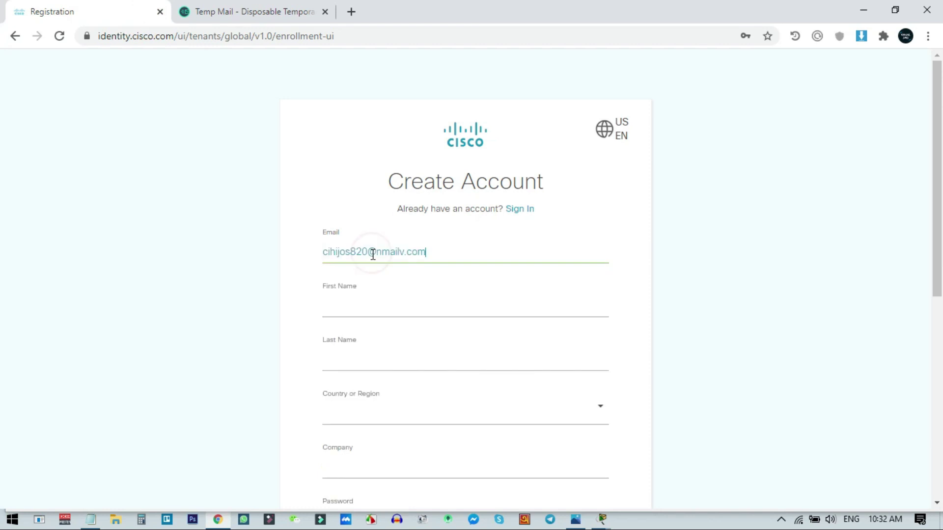
{"action": "left_click", "coordinate": [317, 284]}
{"action": "left_click", "coordinate": [352, 309]}
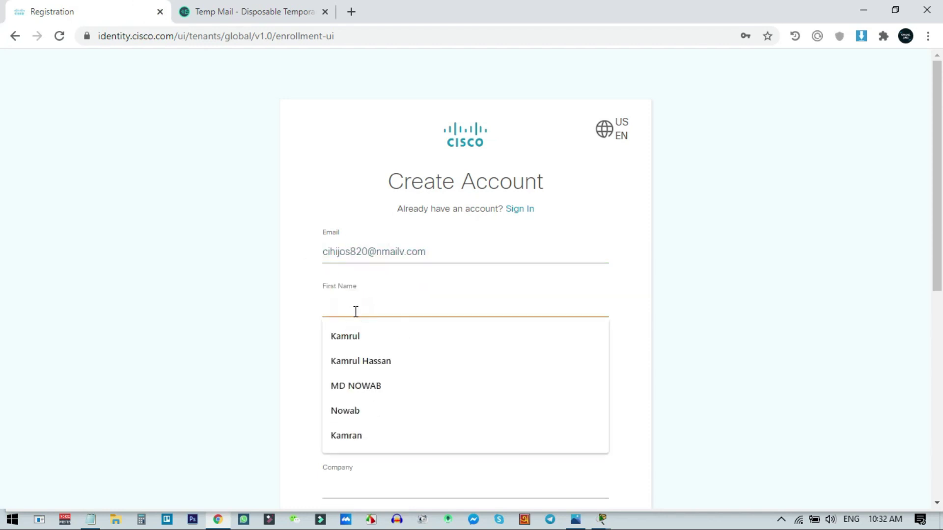
{"action": "left_click", "coordinate": [357, 314]}
{"action": "left_click", "coordinate": [361, 359]}
{"action": "left_click", "coordinate": [363, 369]}
{"action": "left_click", "coordinate": [352, 388]}
Choose Bangladesh as the country and DigitaMart.Com as the company
{"action": "scroll", "coordinate": [368, 347], "scroll_direction": "down", "scroll_amount": 3}
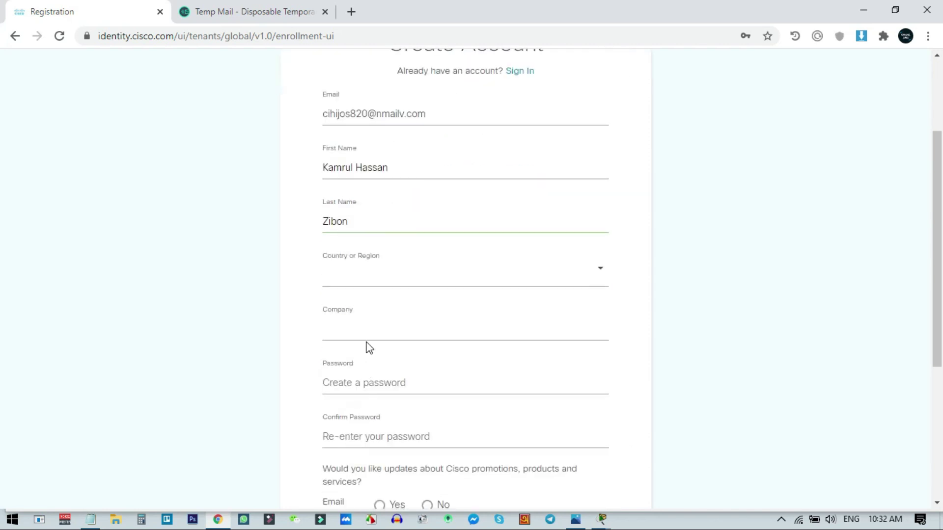
{"action": "left_click", "coordinate": [368, 280]}
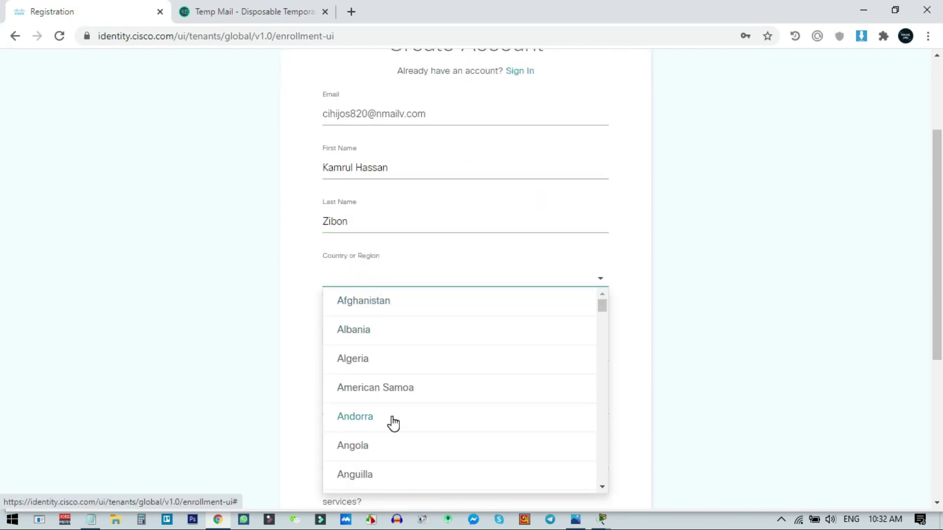
{"action": "type", "text": "b"}
{"action": "left_click", "coordinate": [395, 475]}
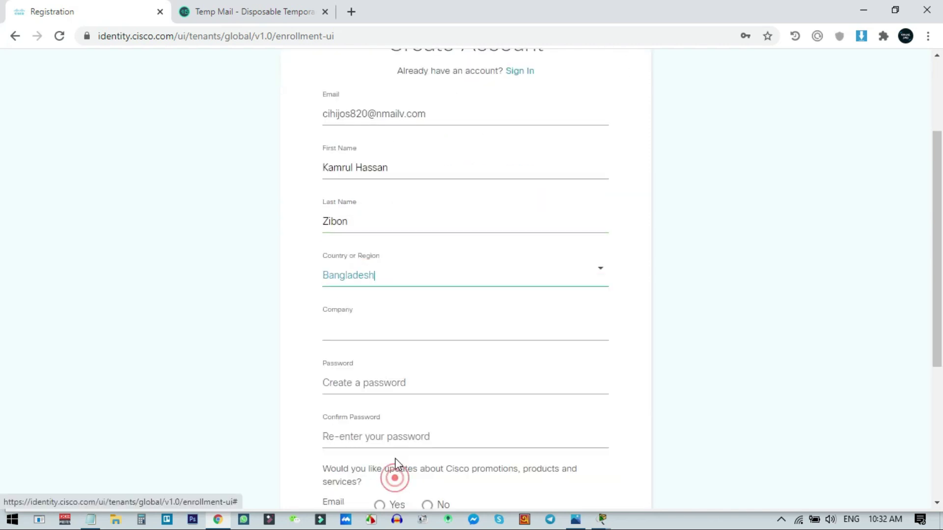
{"action": "left_click", "coordinate": [359, 337]}
{"action": "left_click", "coordinate": [374, 334]}
{"action": "left_click", "coordinate": [398, 338]}
{"action": "left_click", "coordinate": [376, 355]}
Enter and confirm the password, fill the captcha, and choose No for promotional emails
{"action": "scroll", "coordinate": [496, 347], "scroll_direction": "down", "scroll_amount": 3}
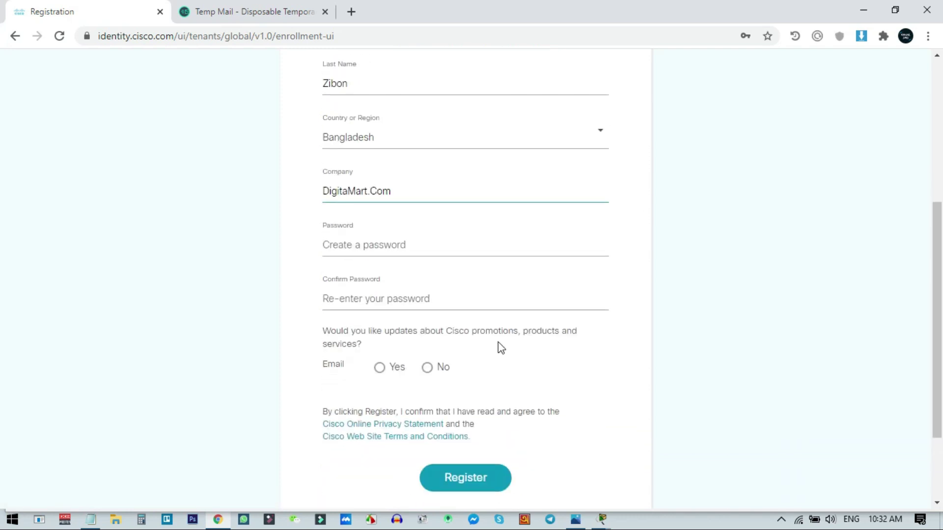
{"action": "left_click", "coordinate": [361, 245]}
{"action": "left_click", "coordinate": [361, 245]}
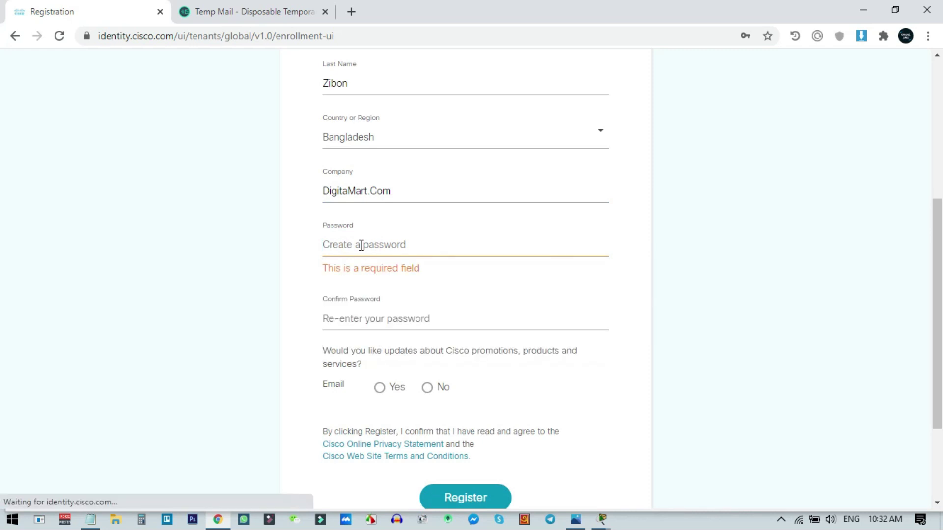
{"action": "left_click", "coordinate": [361, 245]}
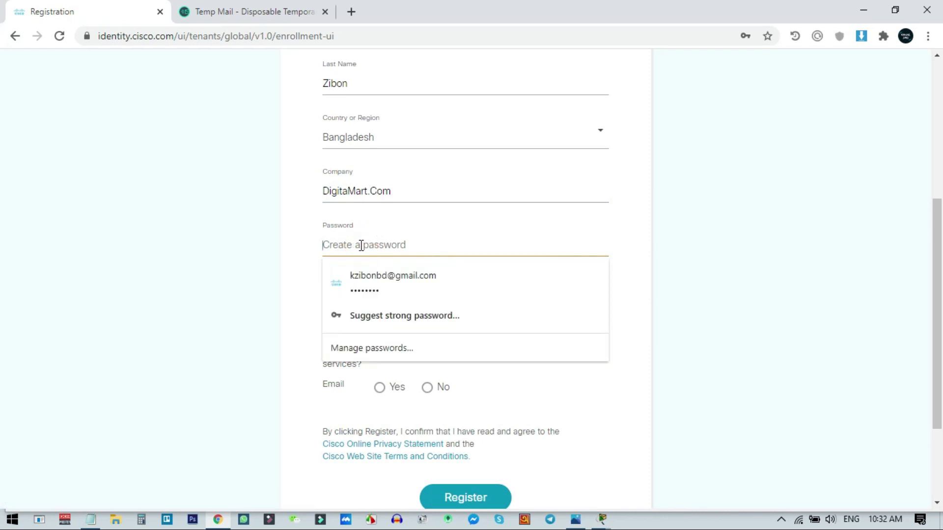
{"action": "type", "text": "k"}
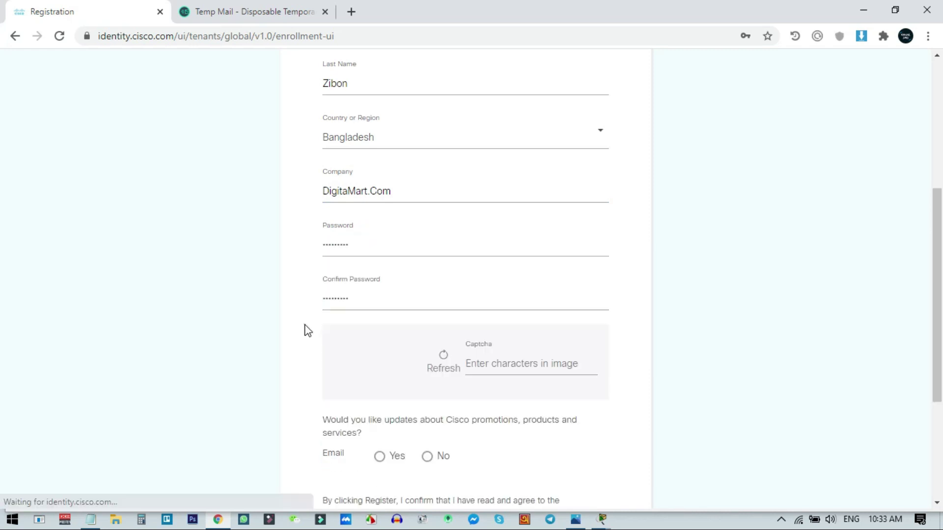
{"action": "left_click", "coordinate": [305, 325]}
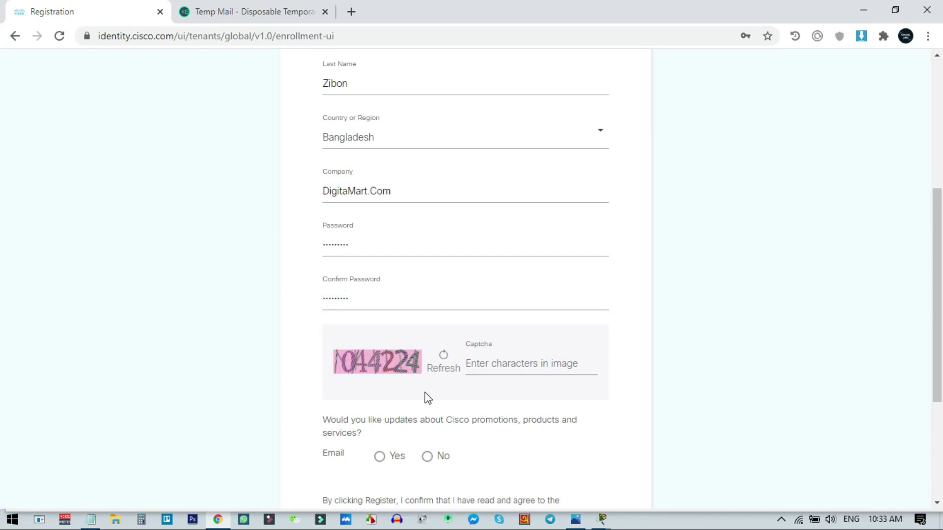
{"action": "left_click", "coordinate": [521, 368]}
{"action": "left_click", "coordinate": [609, 385]}
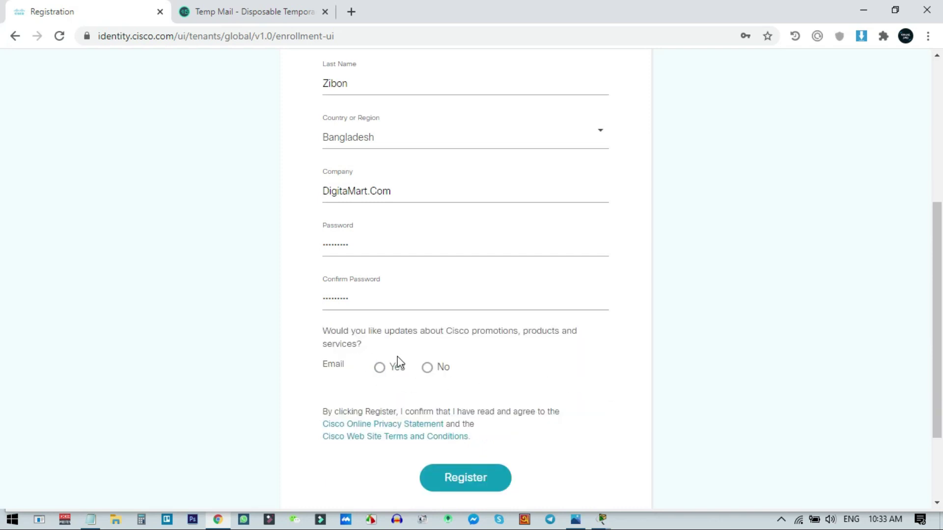
{"action": "left_click", "coordinate": [428, 368]}
Submit the Cisco registration and refresh the Temp Mail inbox
{"action": "left_click", "coordinate": [467, 482]}
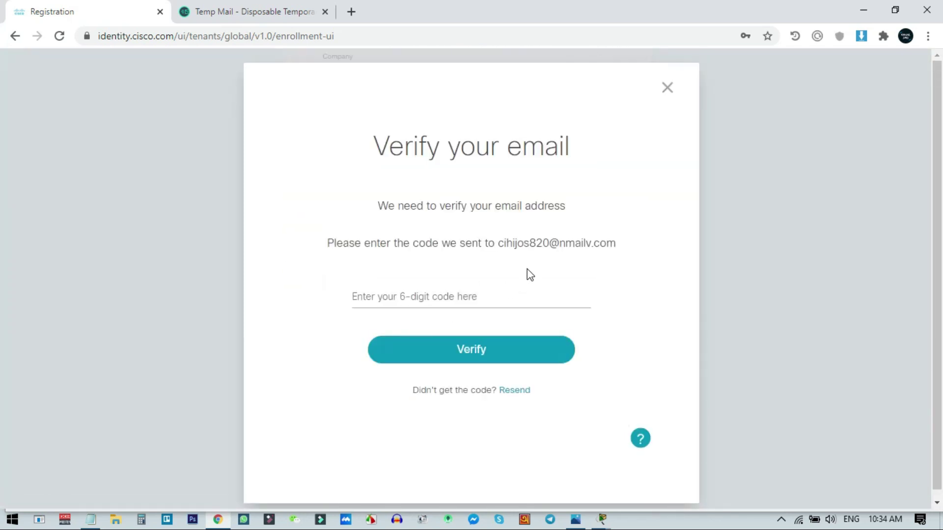
{"action": "left_click", "coordinate": [211, 11]}
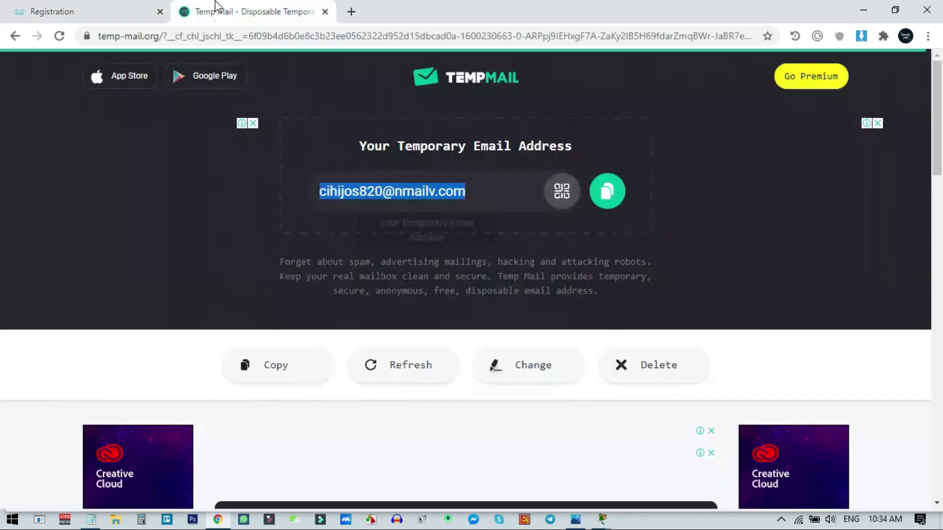
{"action": "scroll", "coordinate": [597, 313], "scroll_direction": "down", "scroll_amount": 5}
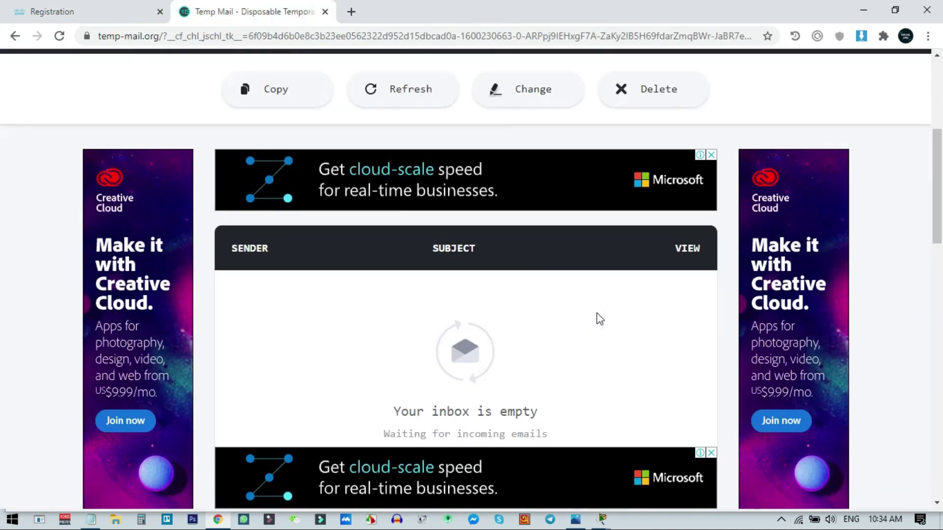
{"action": "scroll", "coordinate": [596, 313], "scroll_direction": "down", "scroll_amount": 7}
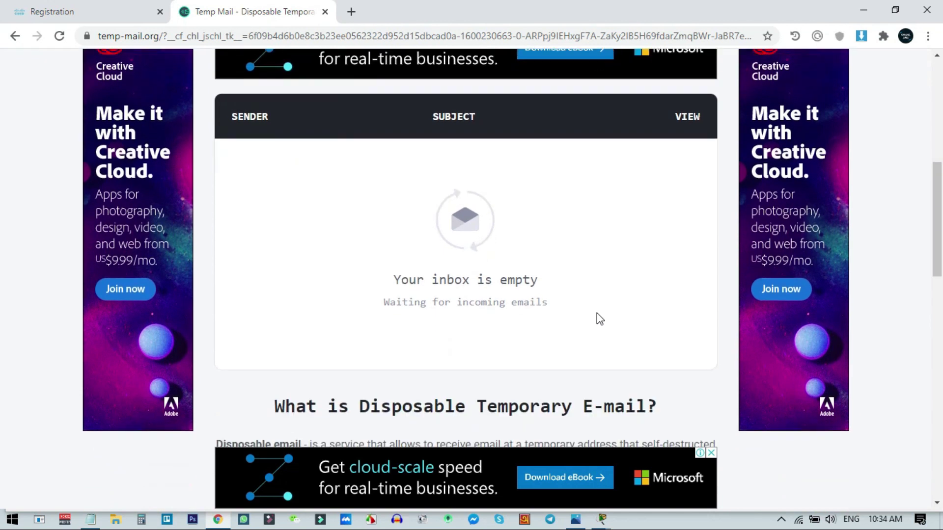
{"action": "scroll", "coordinate": [596, 314], "scroll_direction": "up", "scroll_amount": 10}
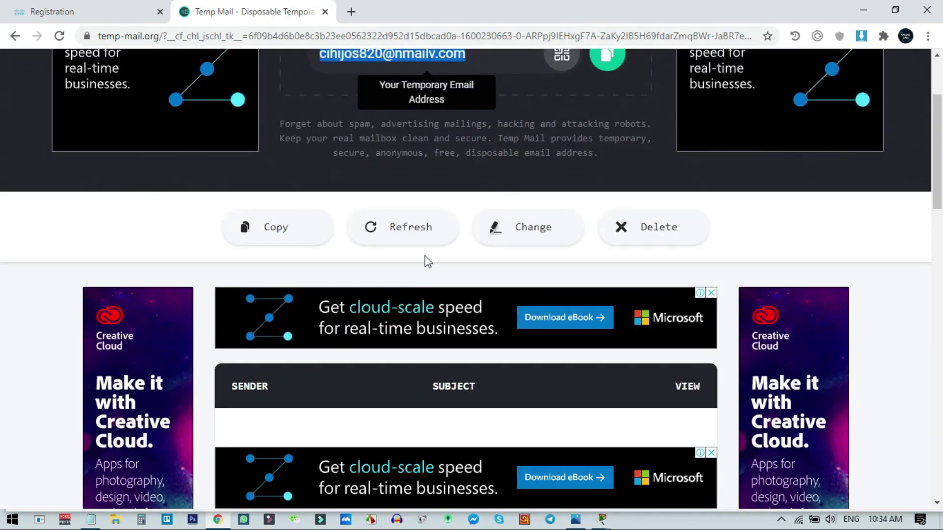
{"action": "left_click", "coordinate": [401, 231]}
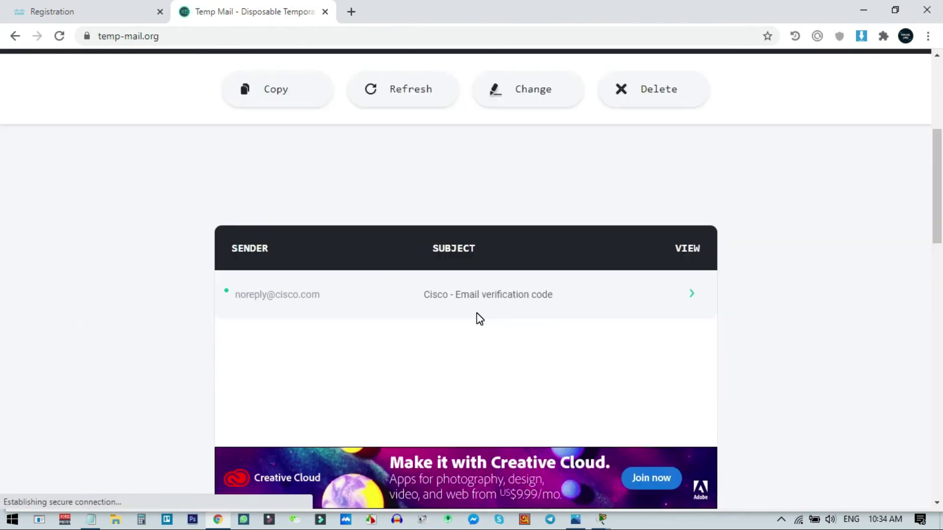
Copy the 6-digit code from Cisco's verification email and return to the Registration tab
{"action": "left_click", "coordinate": [500, 296]}
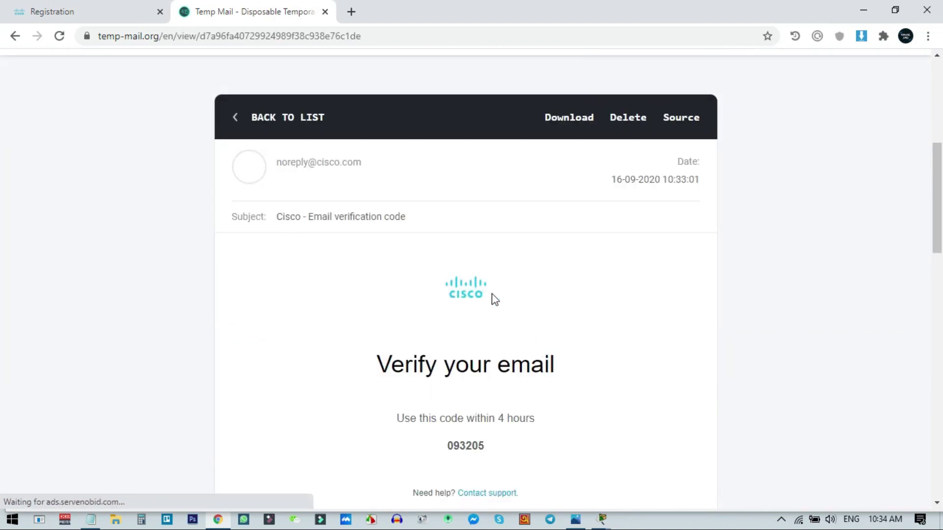
{"action": "scroll", "coordinate": [494, 298], "scroll_direction": "down", "scroll_amount": 3}
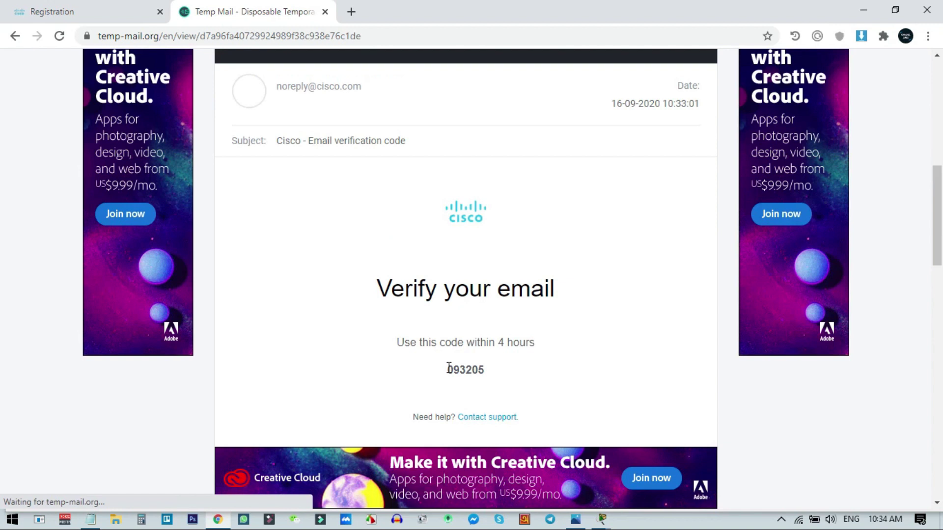
{"action": "double_click", "coordinate": [448, 369]}
{"action": "right_click", "coordinate": [485, 376]}
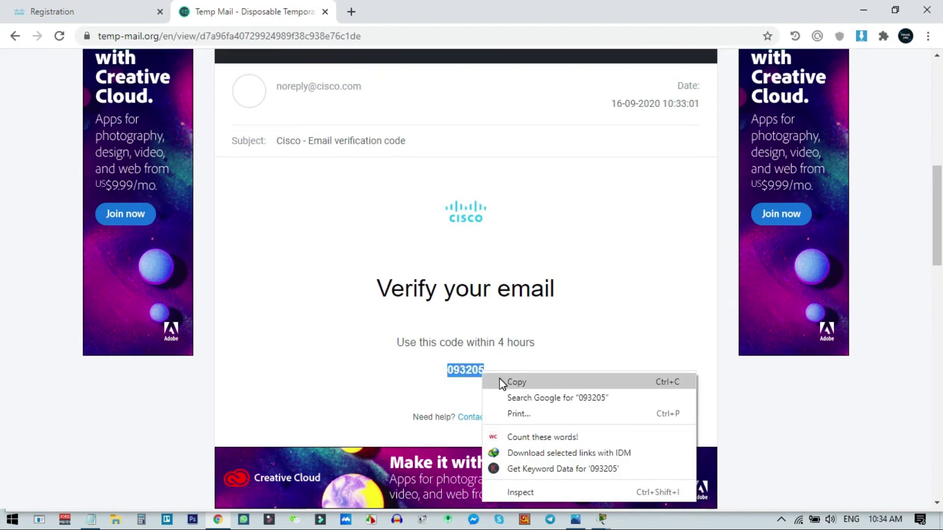
{"action": "left_click", "coordinate": [502, 384]}
{"action": "left_click", "coordinate": [94, 9]}
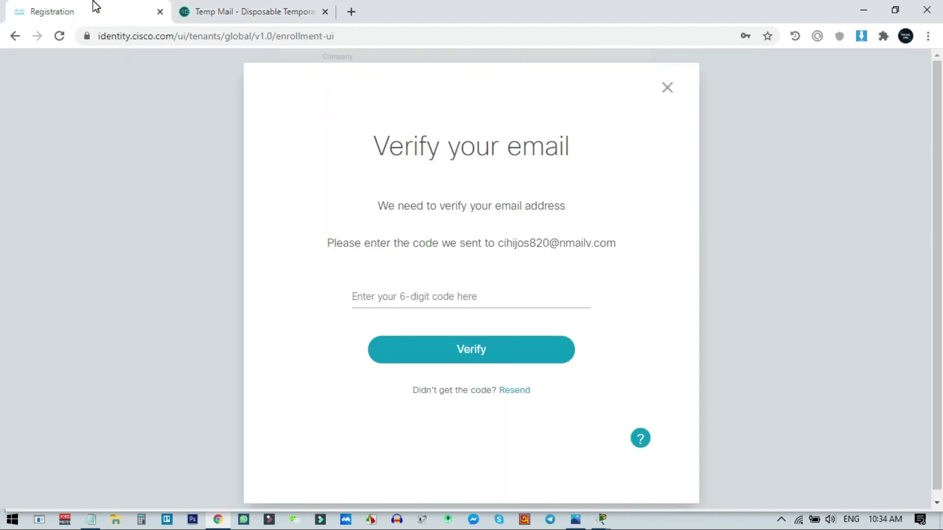
Paste the 6-digit code, verify the email, and save the password in Chrome
{"action": "left_click", "coordinate": [441, 299]}
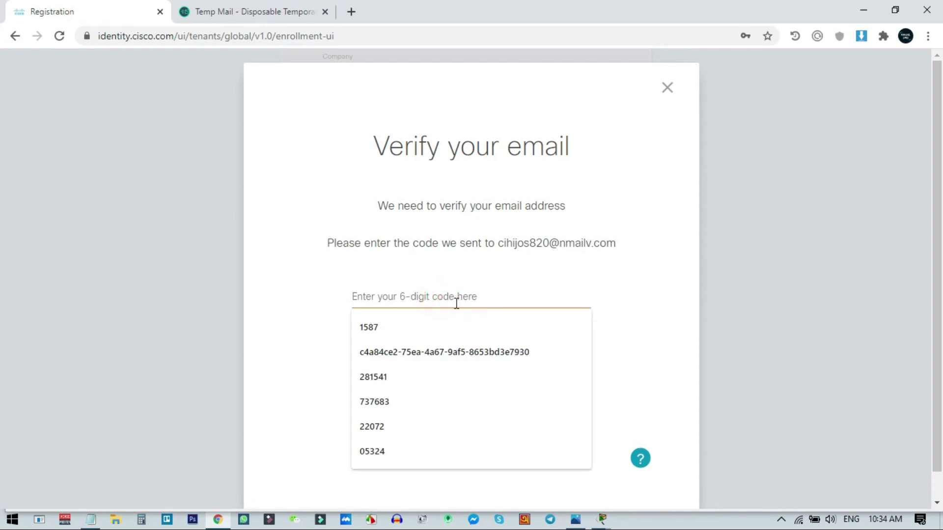
{"action": "key", "text": "ctrl+v"}
{"action": "left_click", "coordinate": [469, 356]}
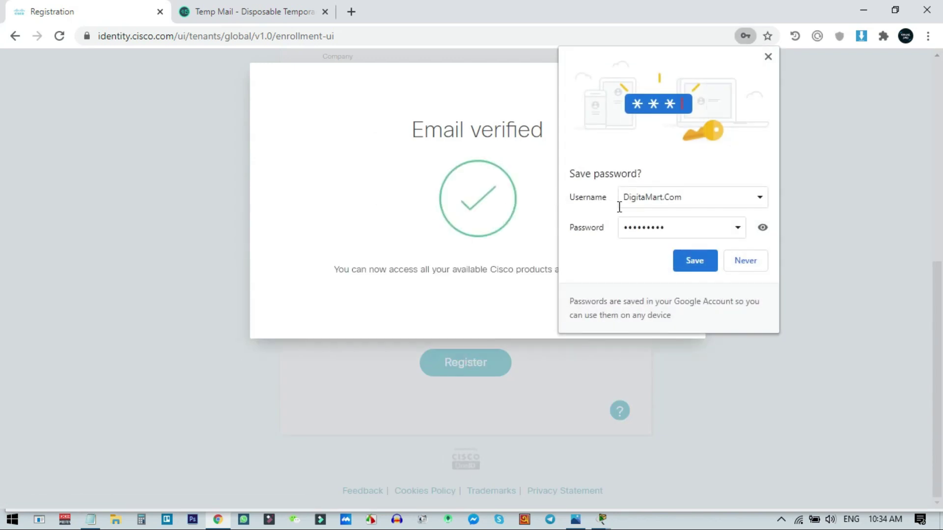
{"action": "left_click", "coordinate": [695, 262]}
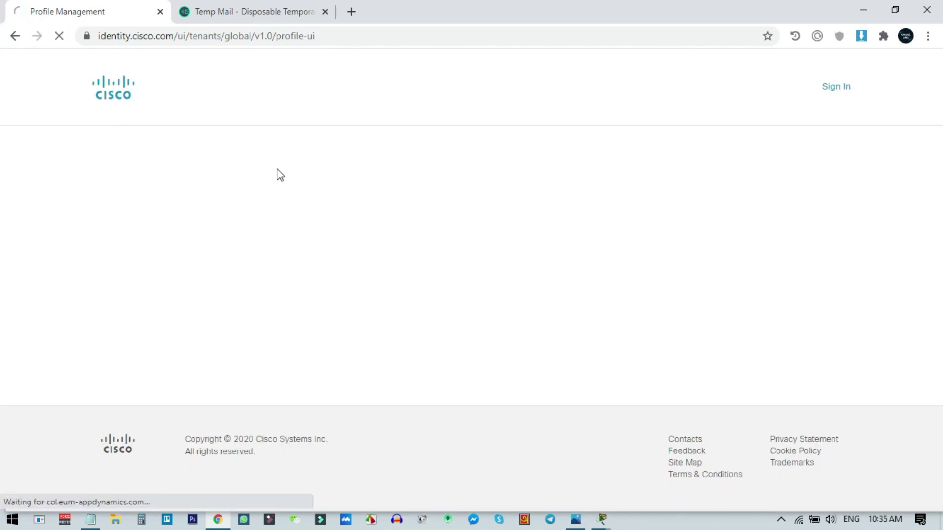
Bring up Packet Tracer's login window and copy the temporary email from Temp Mail
{"action": "mouse_move", "coordinate": [608, 520]}
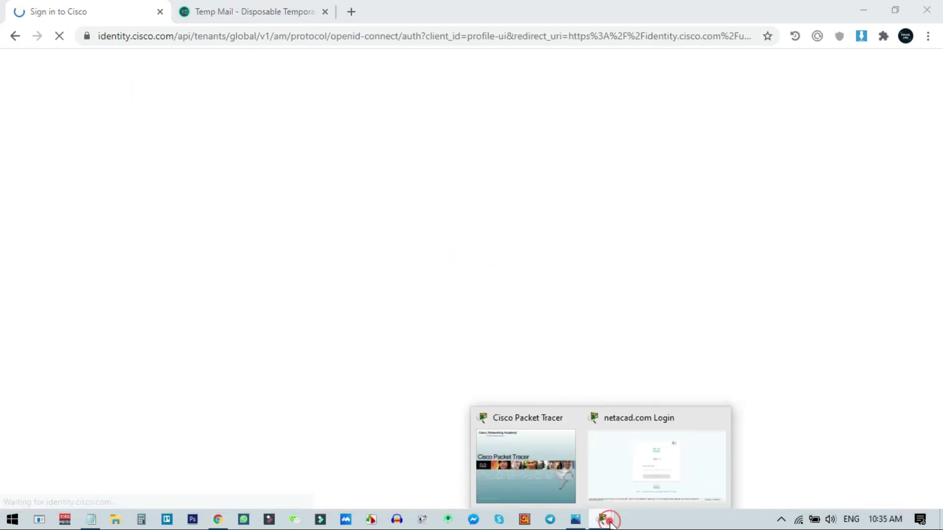
{"action": "left_click", "coordinate": [635, 490]}
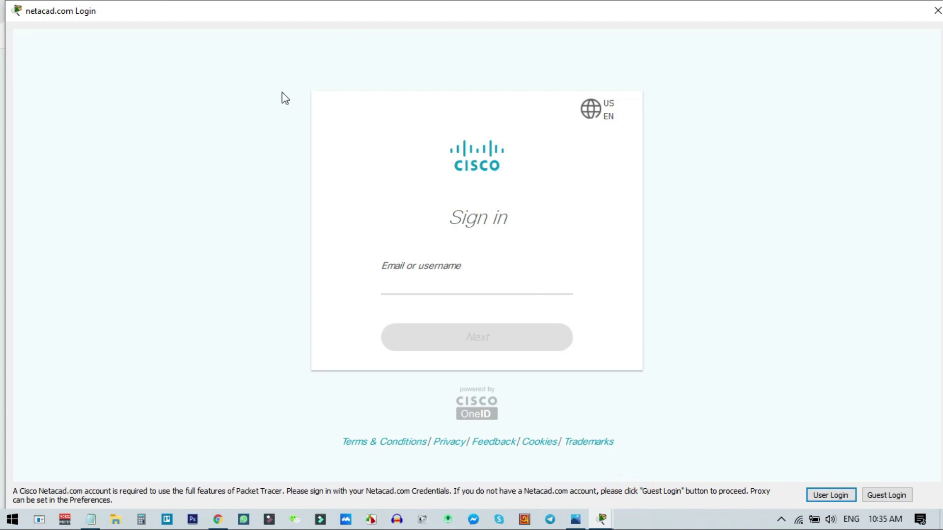
{"action": "left_click", "coordinate": [480, 284]}
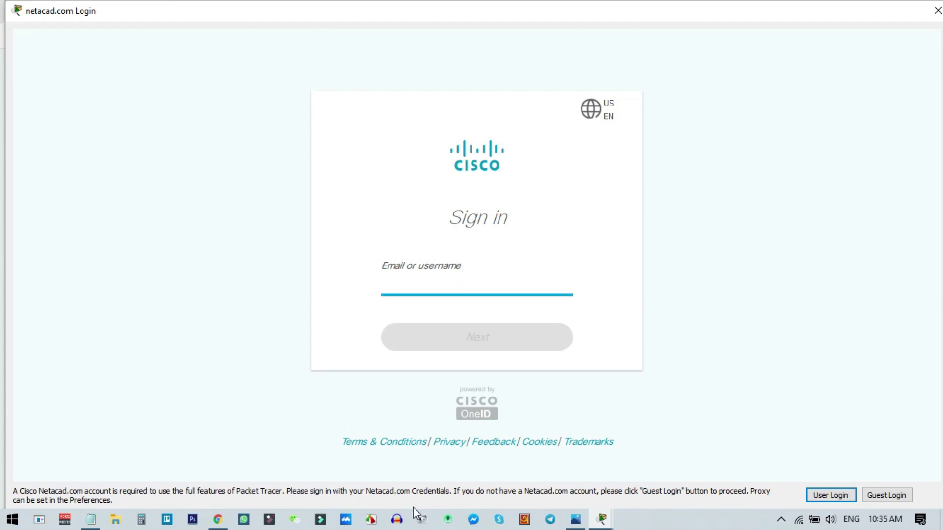
{"action": "mouse_move", "coordinate": [218, 521]}
{"action": "left_click", "coordinate": [218, 484]}
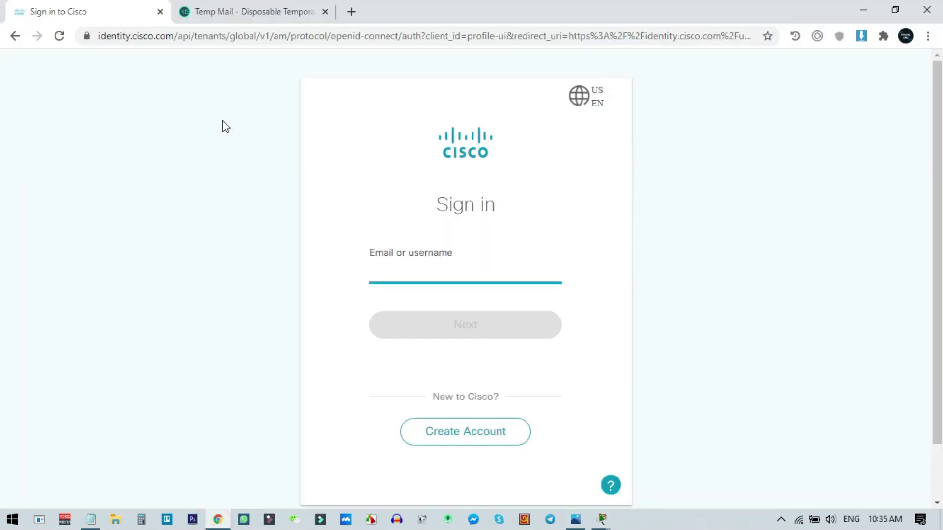
{"action": "left_click", "coordinate": [234, 13]}
{"action": "scroll", "coordinate": [511, 231], "scroll_direction": "up", "scroll_amount": 10}
{"action": "left_click", "coordinate": [606, 186]}
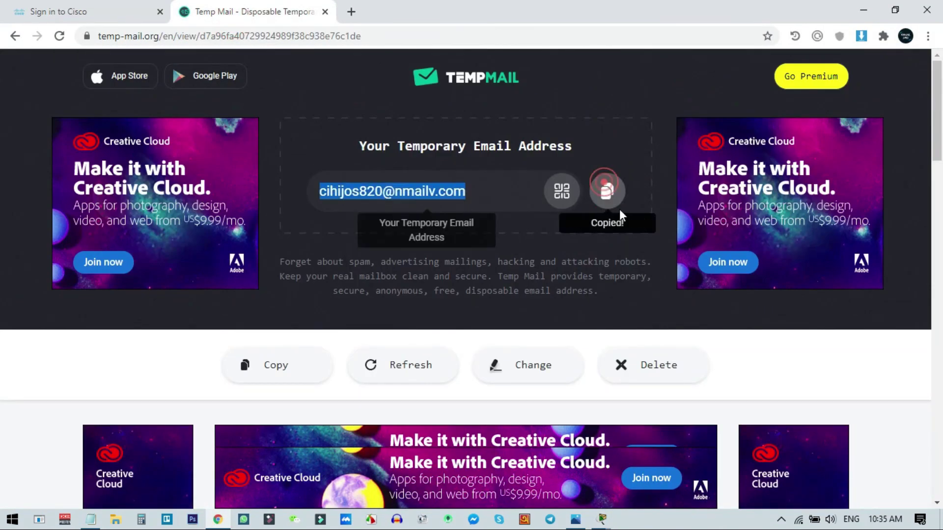
Sign in to Packet Tracer's netacad.com login with the temporary email and its password
{"action": "left_click", "coordinate": [601, 519]}
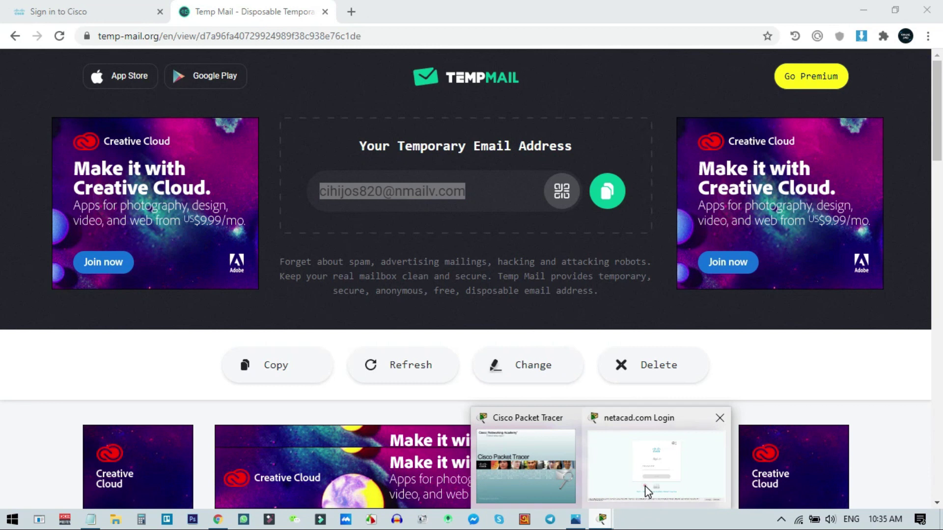
{"action": "left_click", "coordinate": [644, 485]}
{"action": "key", "text": "ctrl+v"}
{"action": "left_click", "coordinate": [476, 337]}
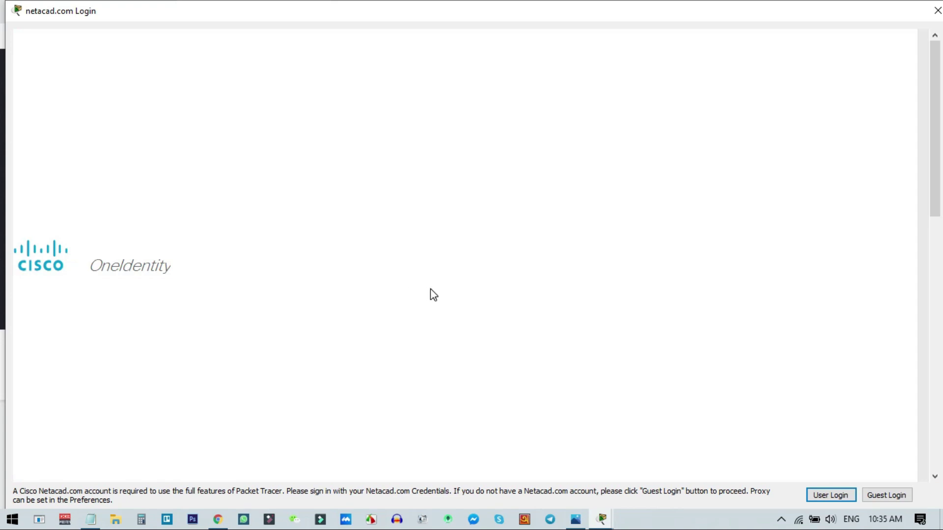
{"action": "key", "text": "ctrl+v"}
{"action": "left_click", "coordinate": [484, 393]}
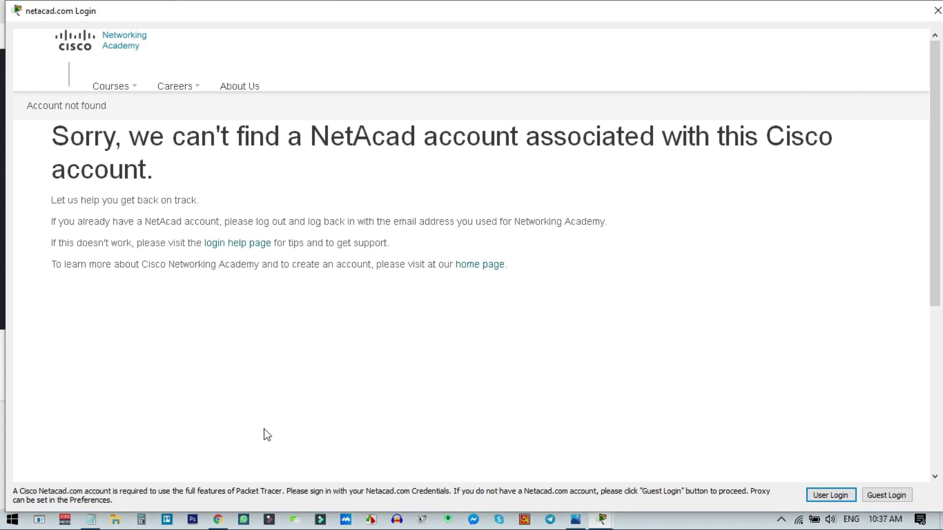
Return to Chrome and start a search in a new tab
{"action": "left_click", "coordinate": [217, 522]}
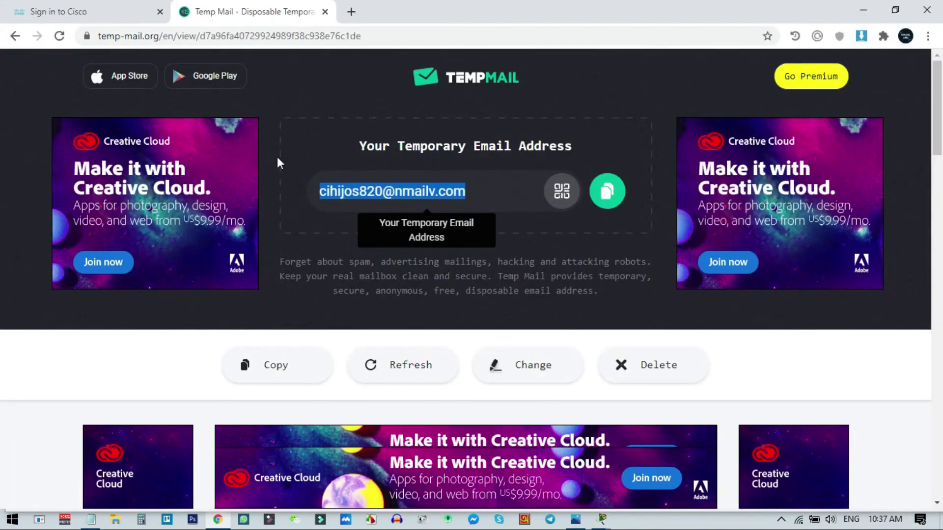
{"action": "left_click", "coordinate": [348, 11]}
{"action": "left_click", "coordinate": [325, 33]}
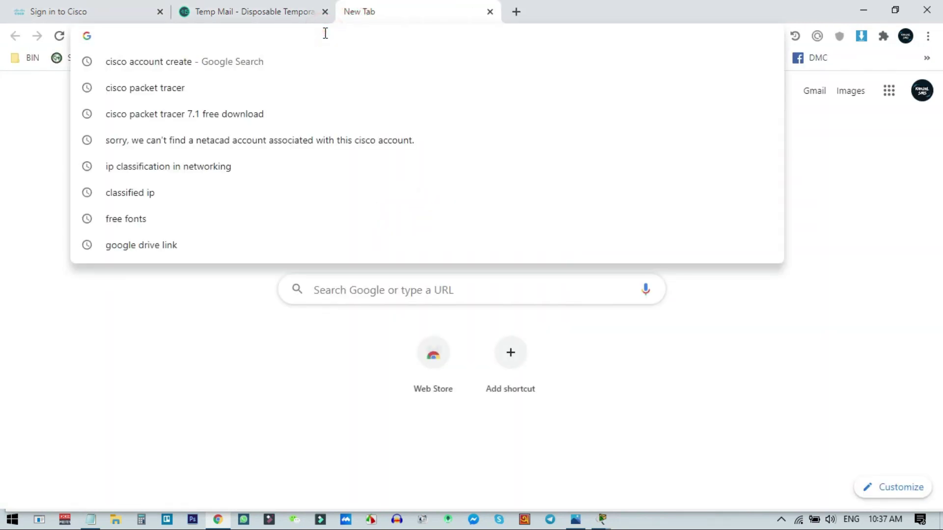
Search Google for 'netacad create account'
{"action": "type", "text": "sec"}
{"action": "key", "text": "BackSpace"}
{"action": "key", "text": "BackSpace"}
{"action": "key", "text": "BackSpace"}
{"action": "key", "text": "BackSpace"}
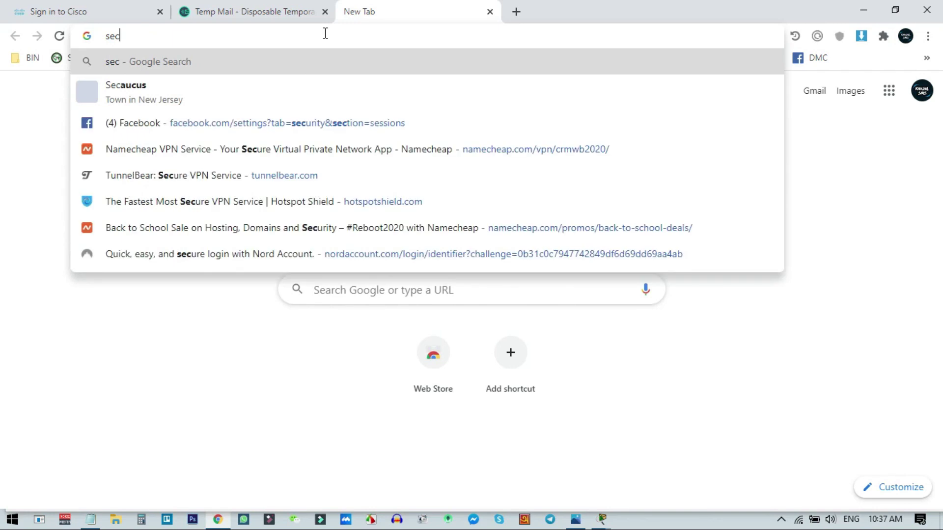
{"action": "type", "text": "netacad create account"}
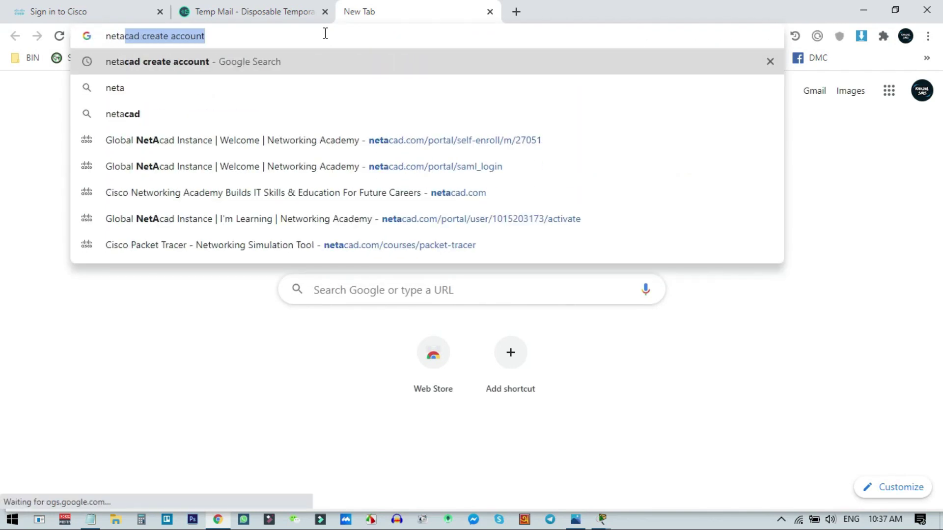
{"action": "left_click", "coordinate": [197, 61]}
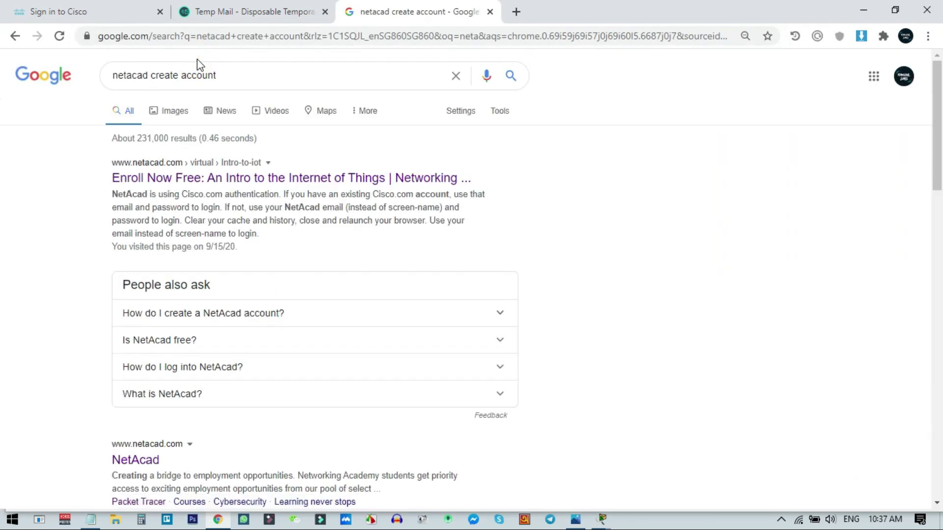
Open the Intro to the Internet of Things result and start its free enrollment form
{"action": "left_click", "coordinate": [199, 186]}
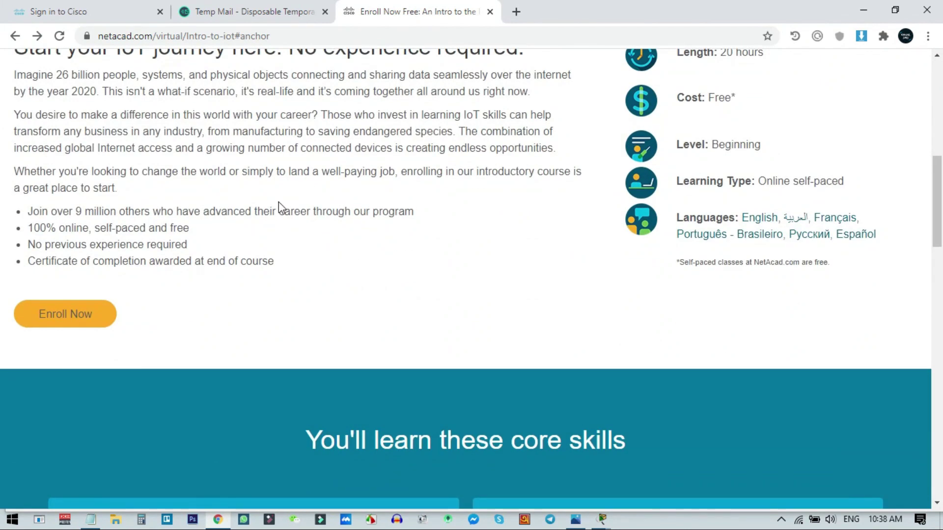
{"action": "left_click", "coordinate": [69, 320]}
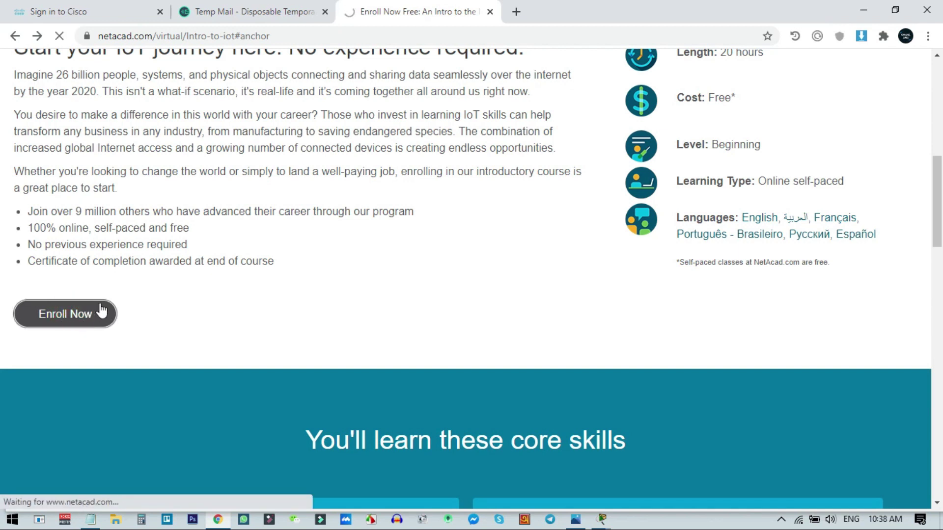
{"action": "scroll", "coordinate": [603, 310], "scroll_direction": "down", "scroll_amount": 5}
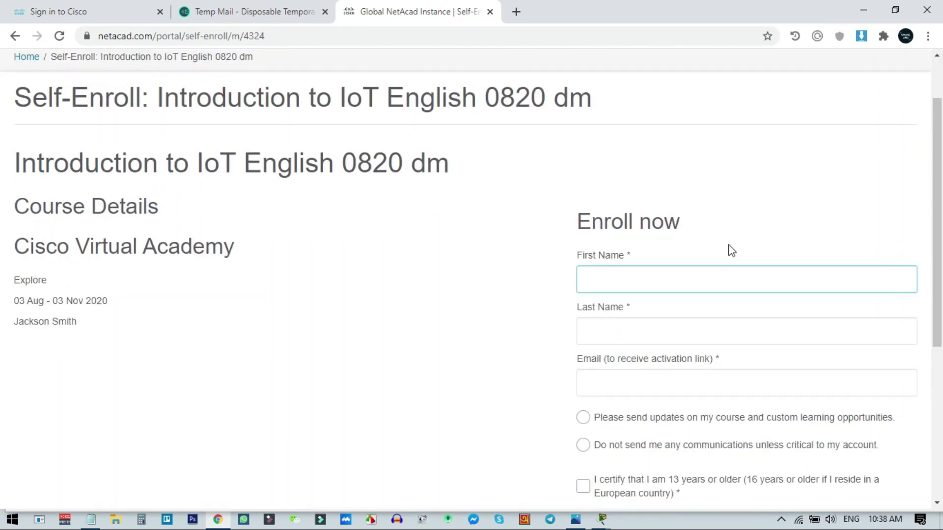
{"action": "scroll", "coordinate": [732, 250], "scroll_direction": "down", "scroll_amount": 3}
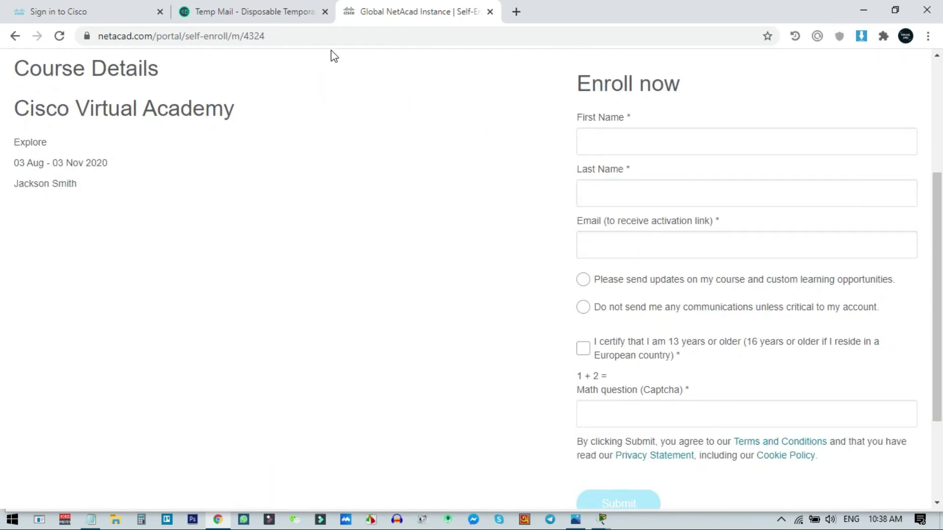
{"action": "left_click", "coordinate": [728, 186]}
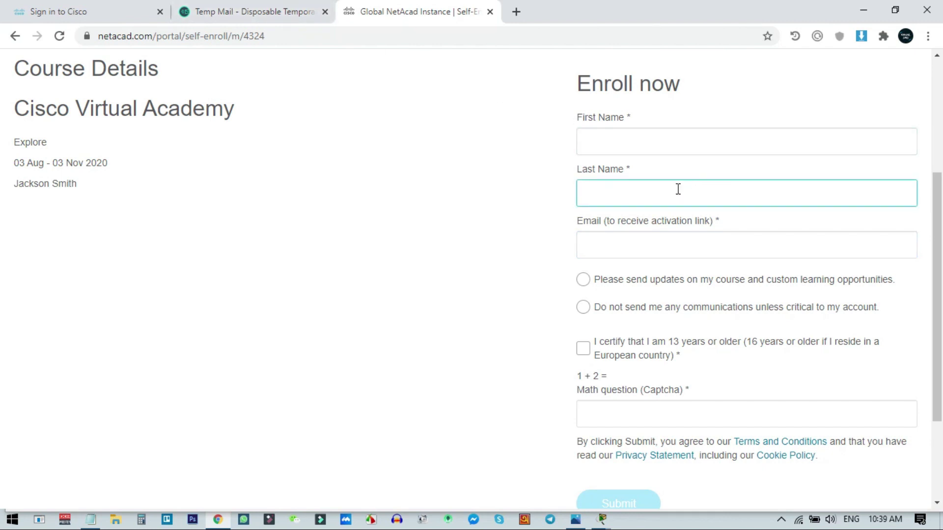
{"action": "left_click", "coordinate": [737, 244]}
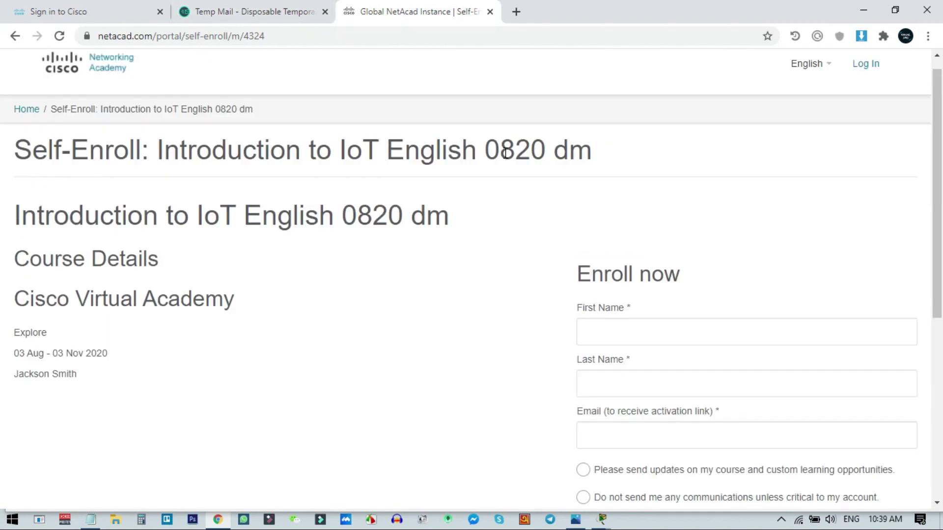
Copy the temporary email address from the Temp Mail tab
{"action": "left_click", "coordinate": [227, 14]}
{"action": "left_click", "coordinate": [111, 7]}
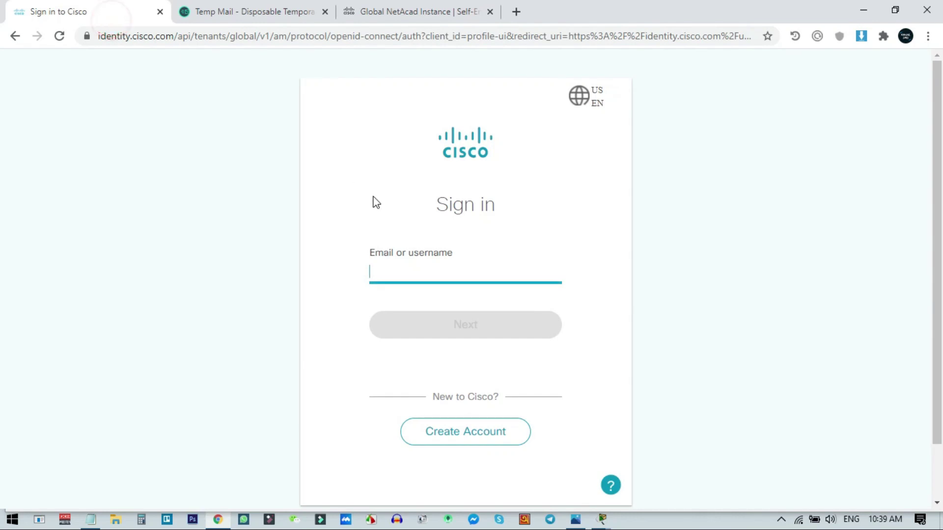
{"action": "left_click", "coordinate": [194, 11]}
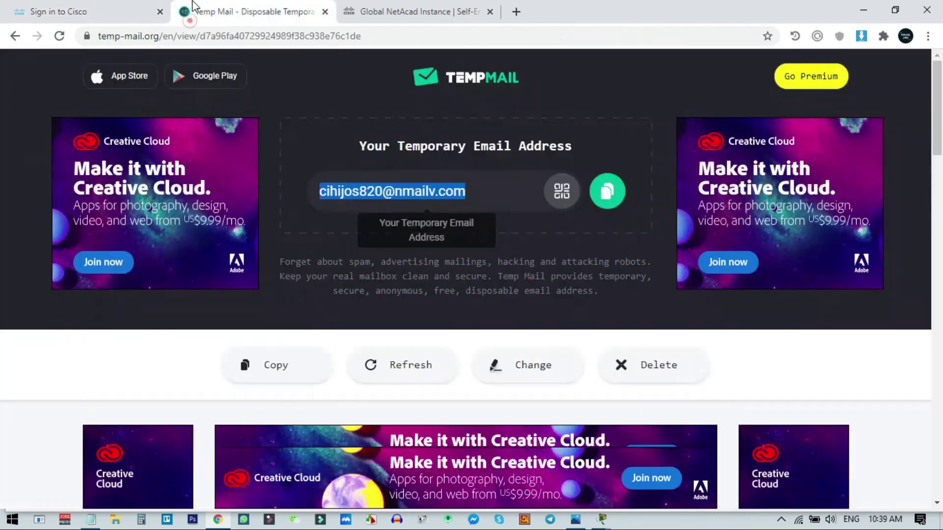
{"action": "left_click", "coordinate": [608, 190]}
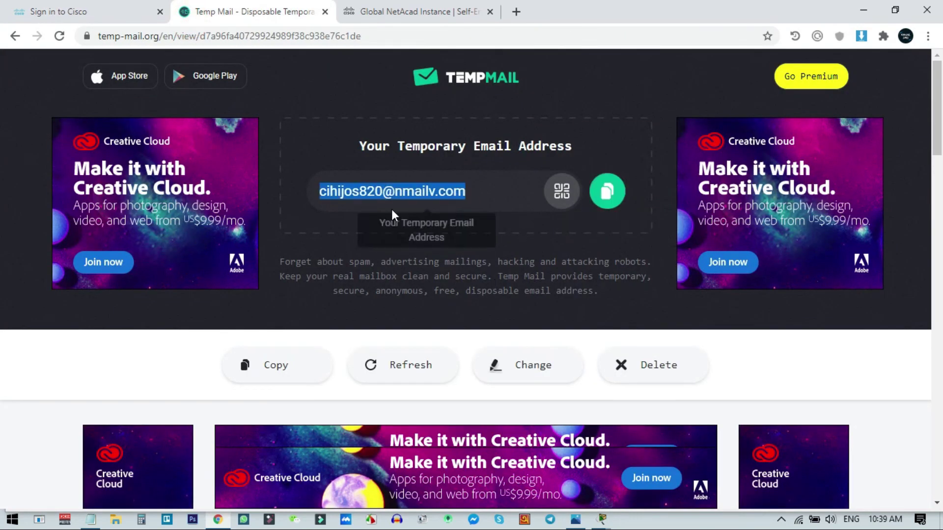
{"action": "left_click", "coordinate": [406, 11]}
Autofill the enrollment form and replace its email with the temporary address
{"action": "scroll", "coordinate": [730, 254], "scroll_direction": "down", "scroll_amount": 3}
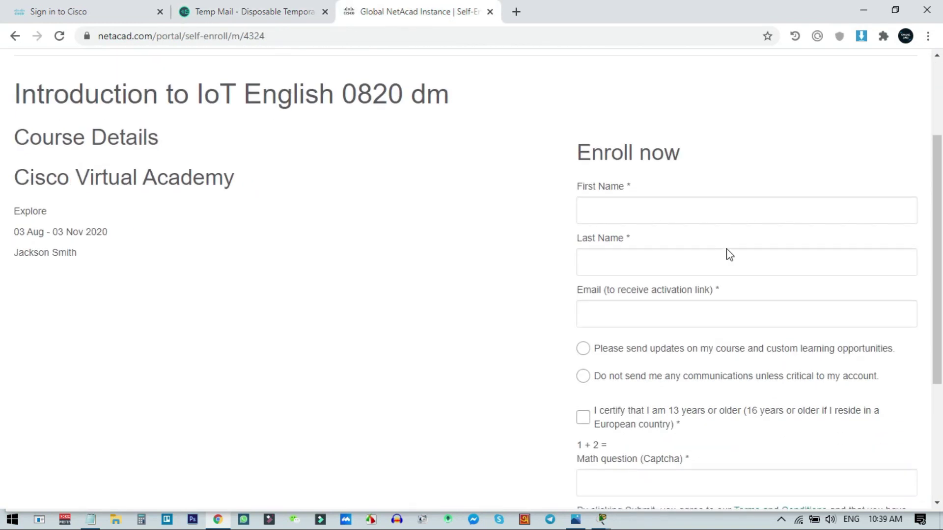
{"action": "left_click", "coordinate": [624, 216]}
{"action": "left_click", "coordinate": [641, 246]}
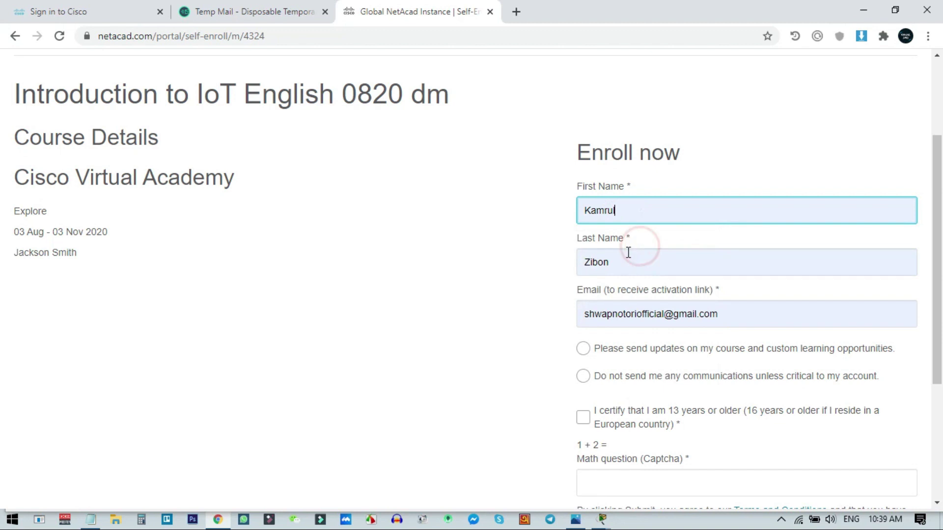
{"action": "left_click", "coordinate": [744, 314]}
{"action": "key", "text": "ctrl+a"}
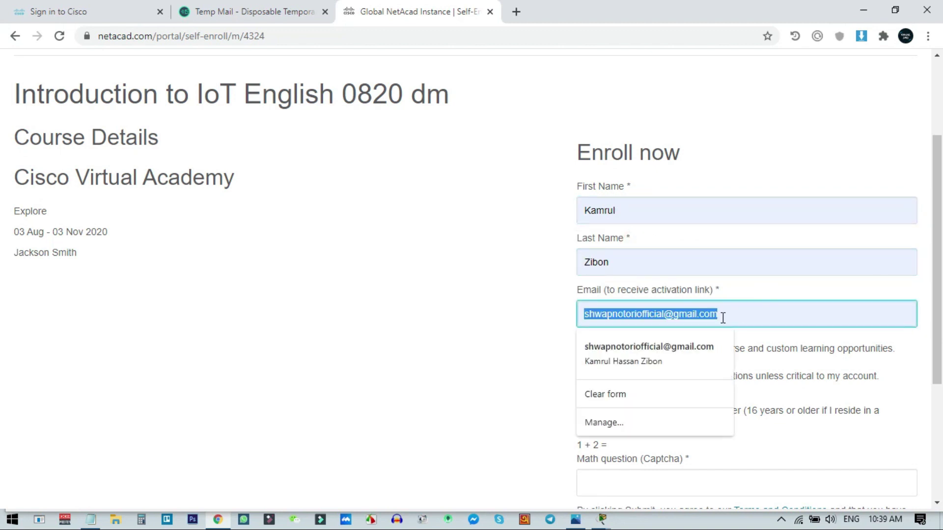
{"action": "key", "text": "ctrl+v"}
{"action": "left_click", "coordinate": [76, 11]}
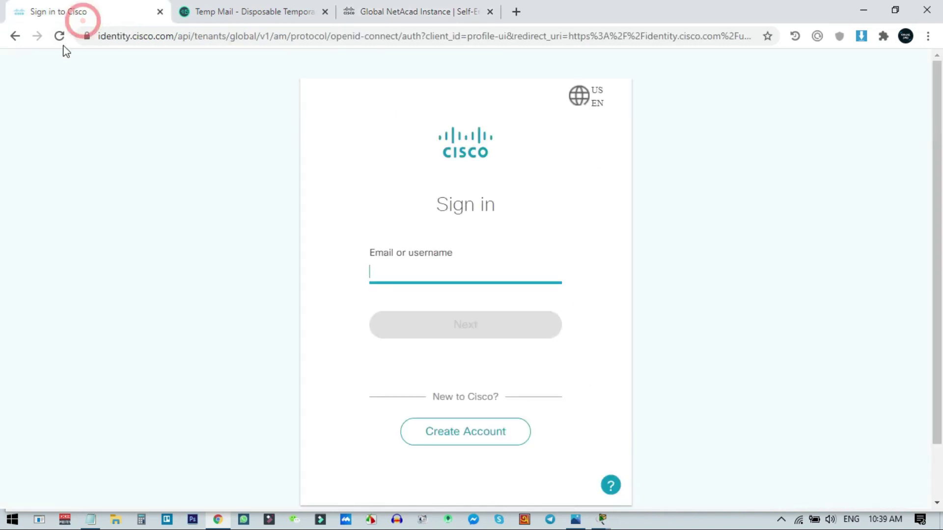
{"action": "left_click", "coordinate": [410, 8]}
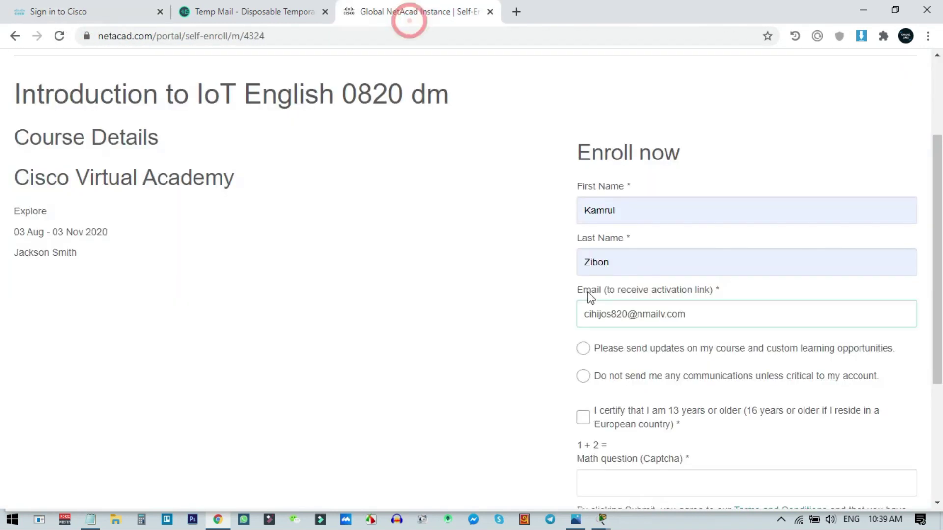
Choose 'Do not send me any communications', certify age 13+, answer captcha 3, and submit
{"action": "scroll", "coordinate": [719, 308], "scroll_direction": "down", "scroll_amount": 3}
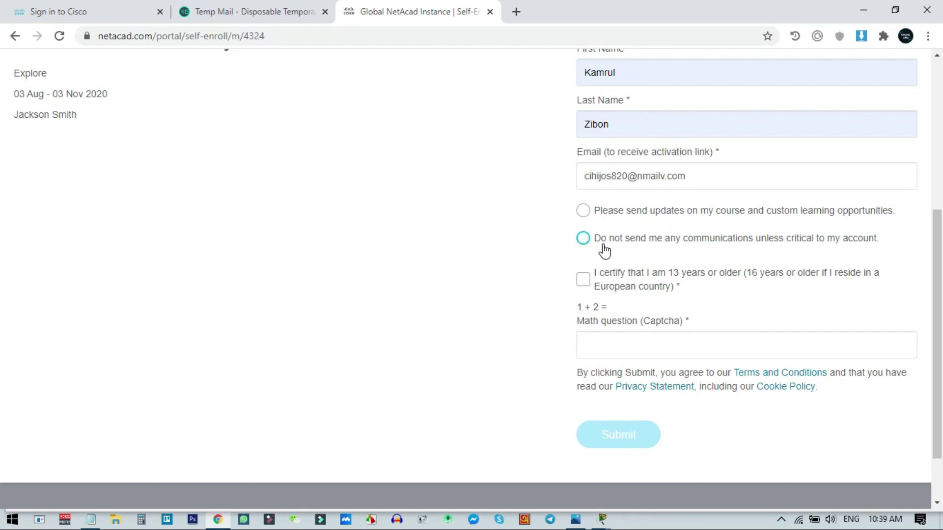
{"action": "left_click", "coordinate": [583, 241]}
{"action": "left_click", "coordinate": [585, 281]}
{"action": "left_click", "coordinate": [634, 322]}
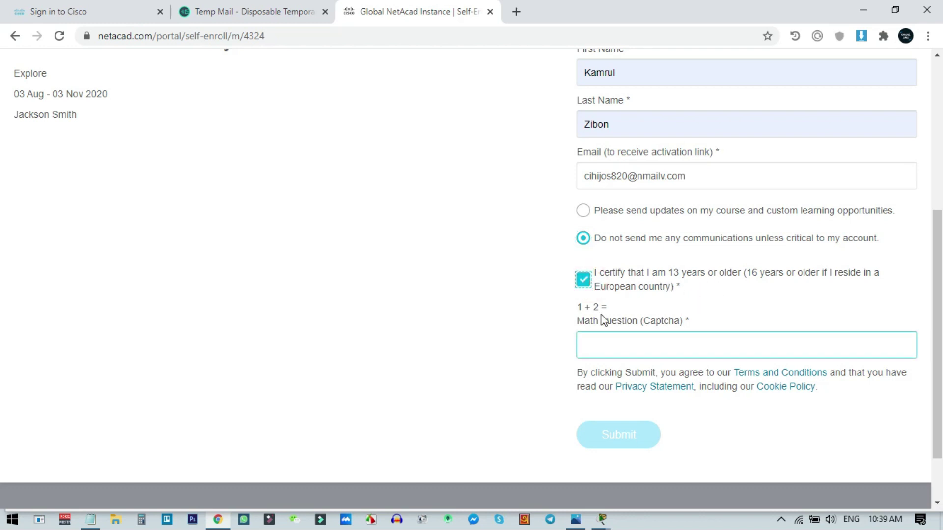
{"action": "left_click", "coordinate": [633, 352]}
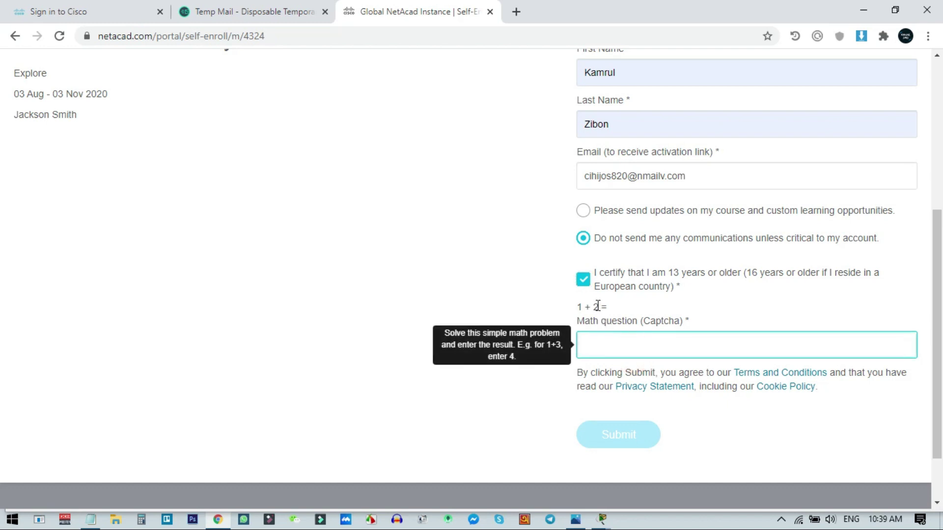
{"action": "left_click", "coordinate": [726, 409]}
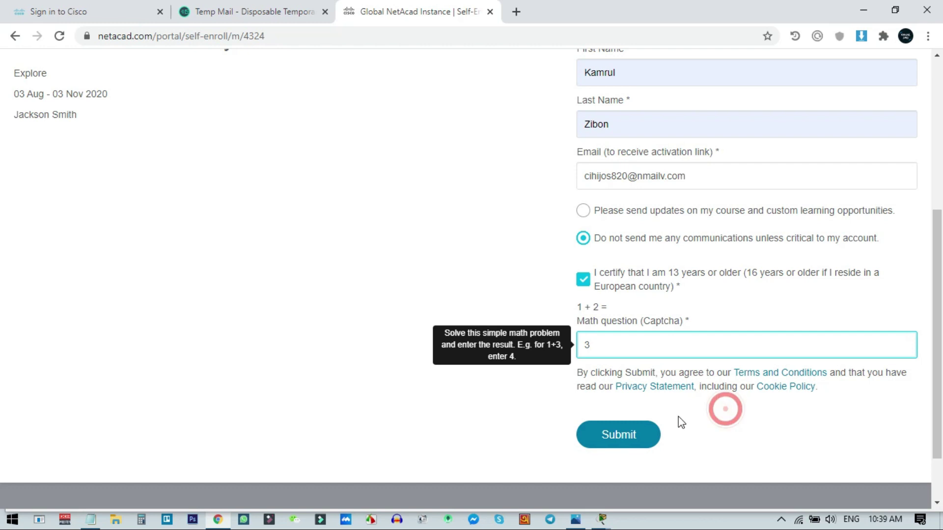
{"action": "left_click", "coordinate": [628, 441]}
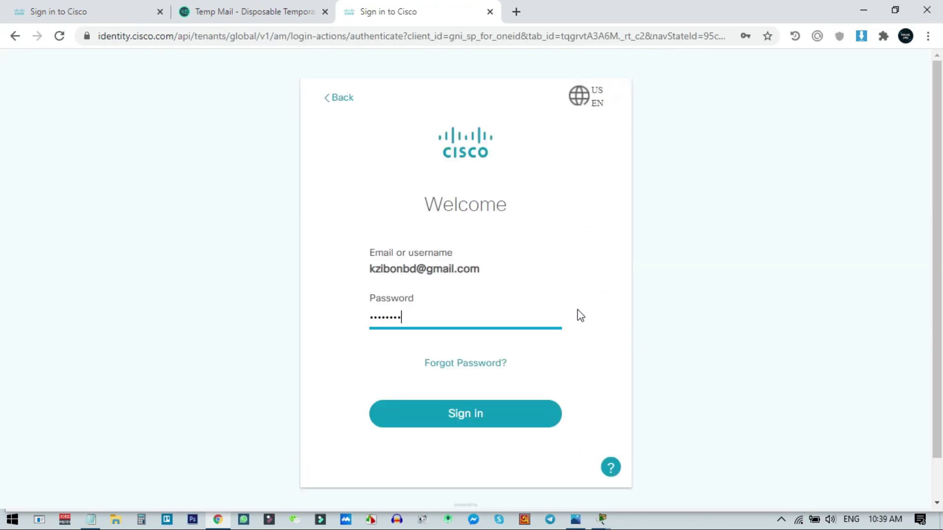
Return to the email step and sign in with the temporary email and its password
{"action": "left_click", "coordinate": [437, 273]}
{"action": "key", "text": "ctrl+a"}
{"action": "left_click", "coordinate": [438, 273]}
{"action": "key", "text": "Return"}
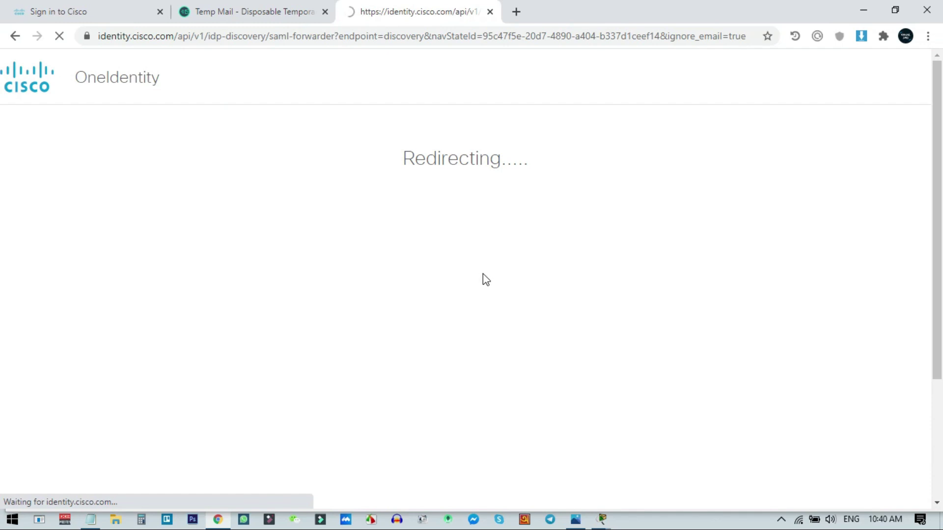
{"action": "left_click", "coordinate": [456, 308]}
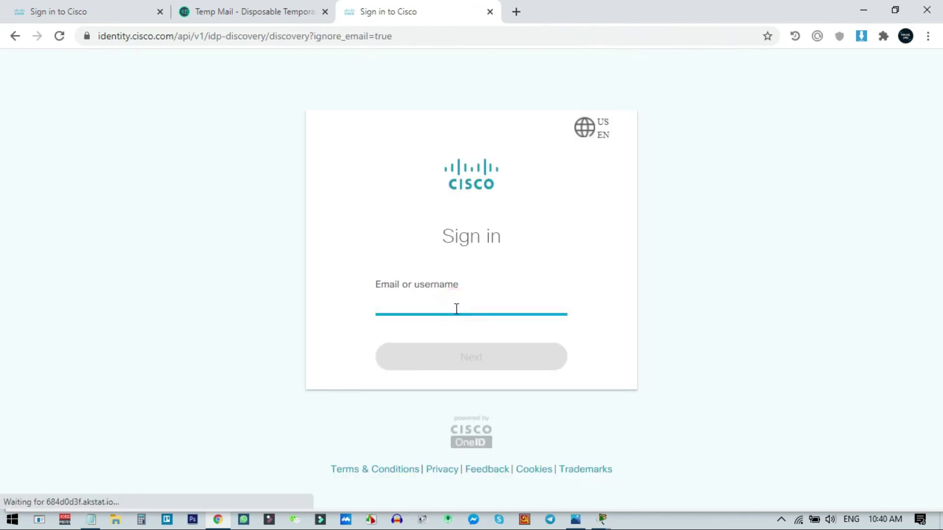
{"action": "key", "text": "ctrl+v"}
{"action": "left_click", "coordinate": [491, 352]}
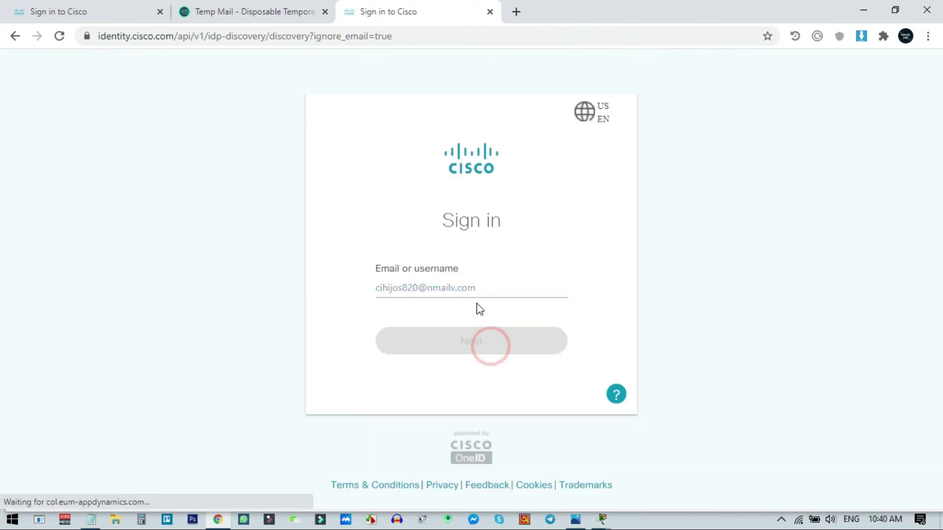
{"action": "left_click", "coordinate": [450, 312]}
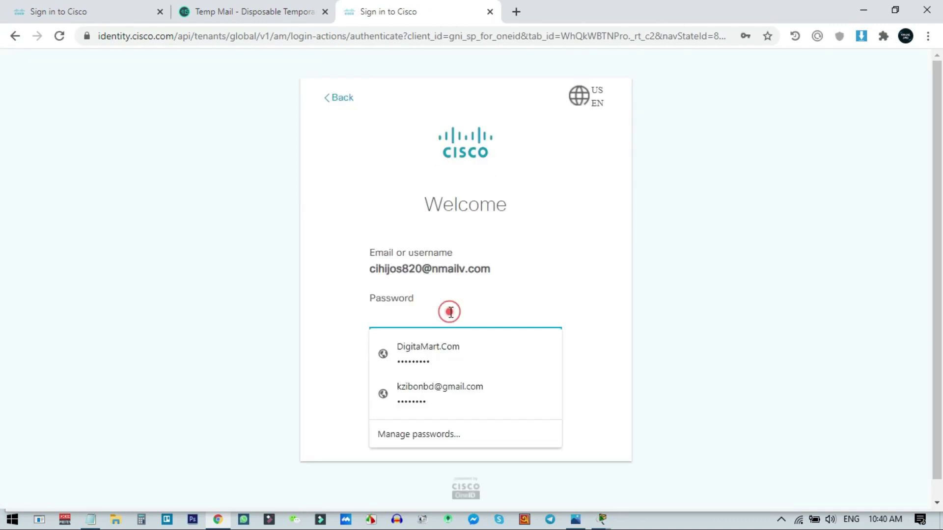
{"action": "type", "text": "a"}
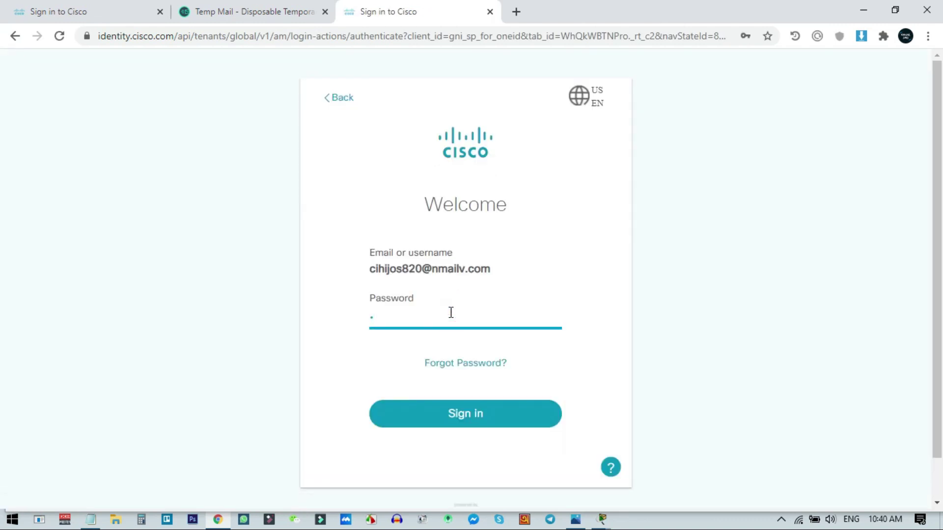
{"action": "type", "text": "********"}
{"action": "left_click", "coordinate": [470, 417]}
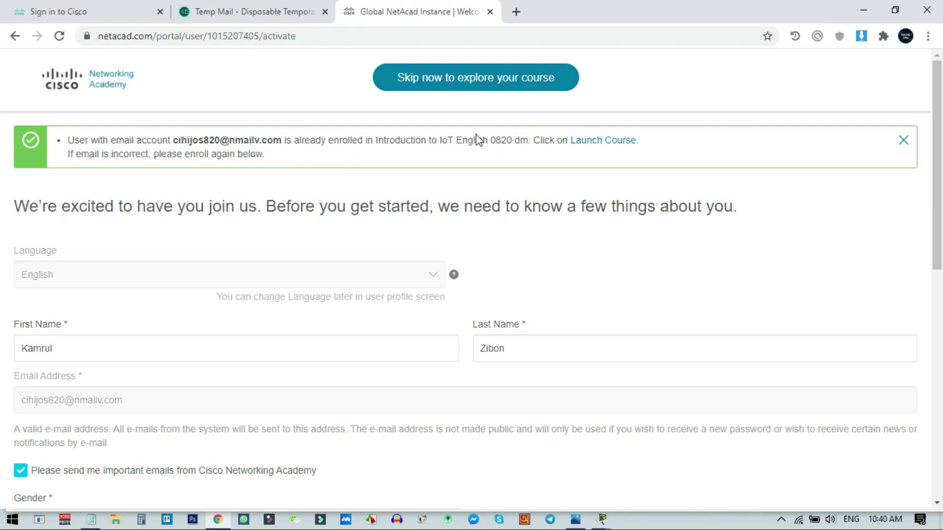
Keep important emails on, and set gender Male, state Khulna Division, disability No
{"action": "scroll", "coordinate": [580, 203], "scroll_direction": "down", "scroll_amount": 7}
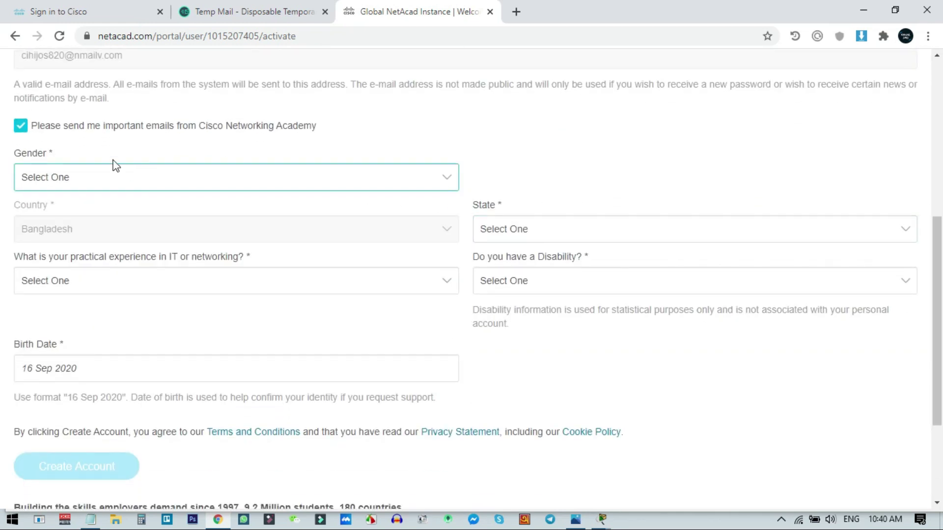
{"action": "left_click", "coordinate": [21, 126]}
{"action": "left_click", "coordinate": [20, 126]}
{"action": "left_click", "coordinate": [172, 180]}
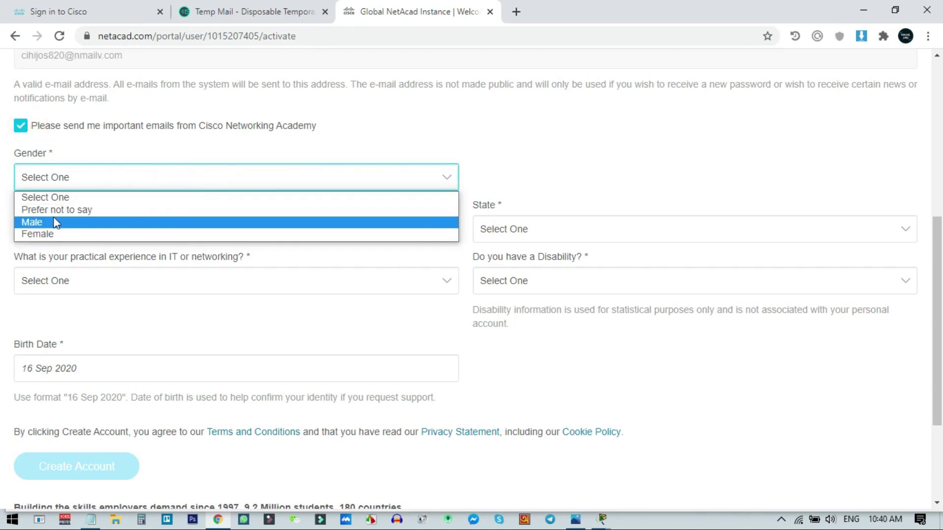
{"action": "left_click", "coordinate": [42, 222]}
{"action": "left_click", "coordinate": [583, 232]}
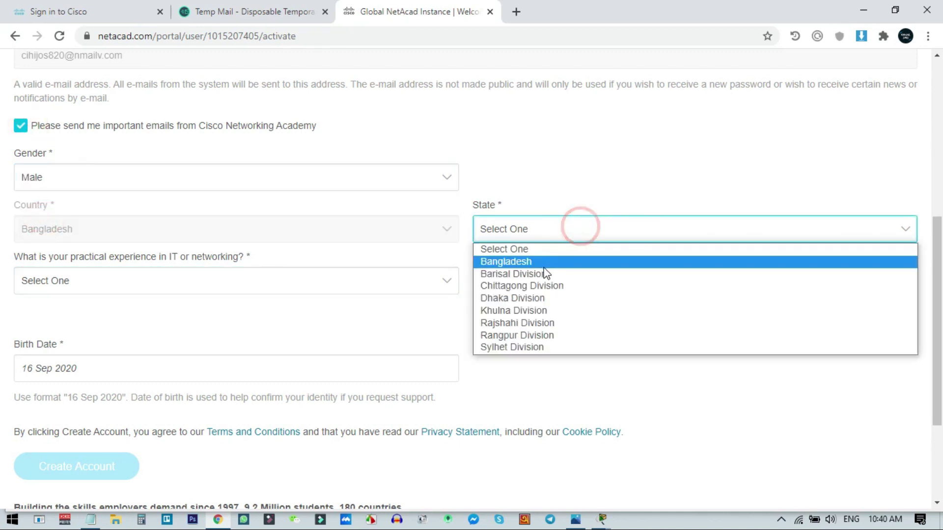
{"action": "left_click", "coordinate": [535, 310]}
{"action": "left_click", "coordinate": [549, 278]}
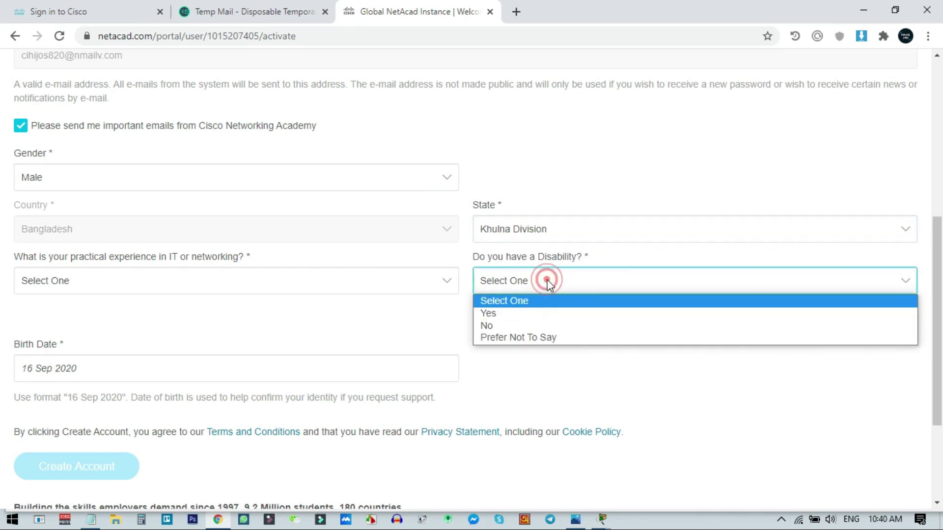
{"action": "left_click", "coordinate": [509, 325]}
Set IT experience to Less than one year and pick the birth year
{"action": "left_click", "coordinate": [318, 279]}
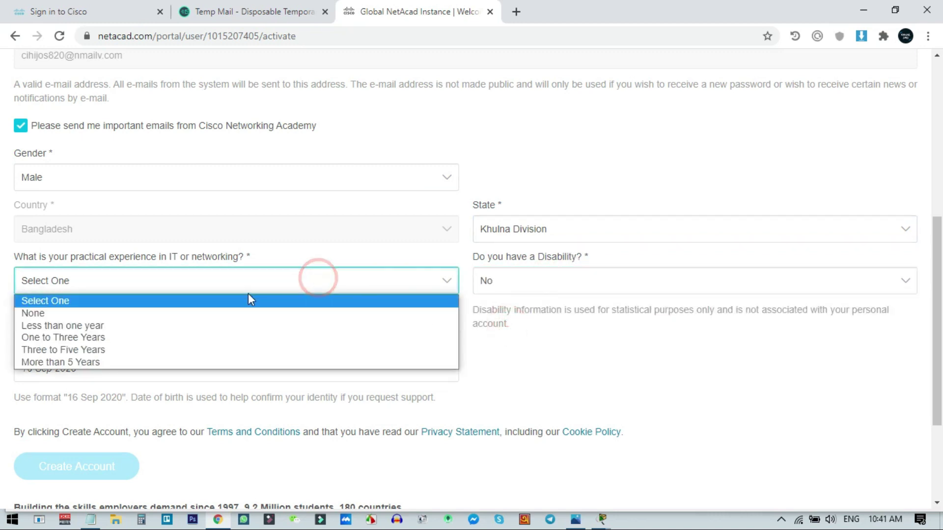
{"action": "left_click", "coordinate": [138, 327]}
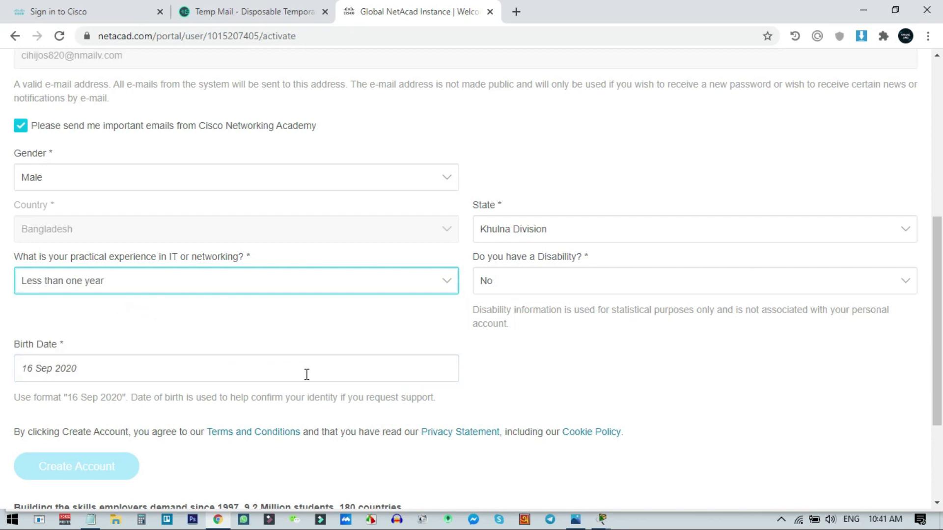
{"action": "left_click", "coordinate": [231, 376]}
{"action": "left_click", "coordinate": [115, 229]}
{"action": "scroll", "coordinate": [110, 339], "scroll_direction": "up", "scroll_amount": 10}
{"action": "scroll", "coordinate": [110, 346], "scroll_direction": "down", "scroll_amount": 3}
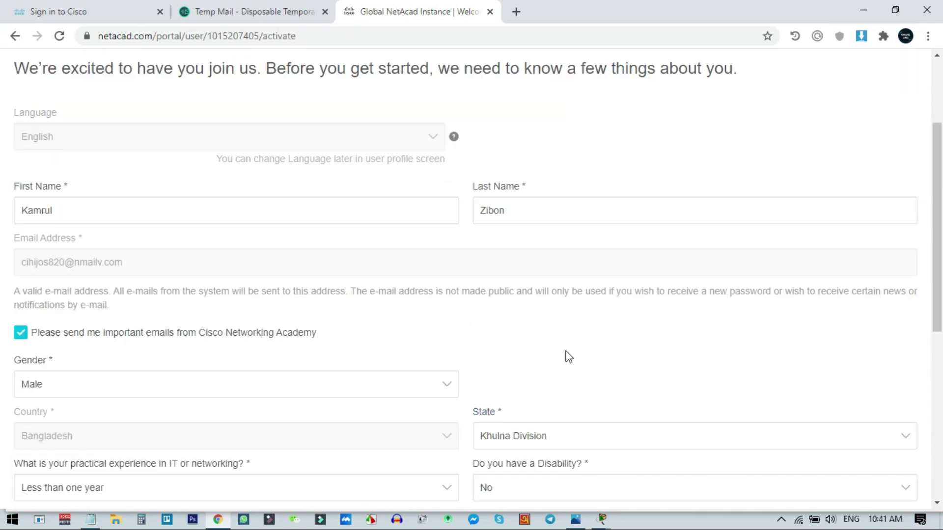
{"action": "scroll", "coordinate": [564, 371], "scroll_direction": "up", "scroll_amount": 3}
{"action": "scroll", "coordinate": [242, 398], "scroll_direction": "down", "scroll_amount": 10}
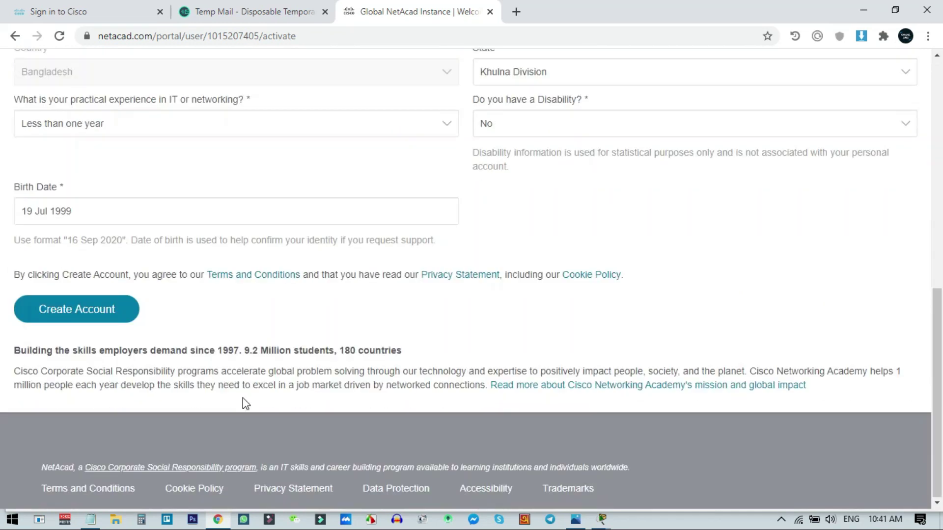
Create the NetAcad account, dismiss the 'Let's start learning' prompt, and close the NetAcad tab
{"action": "left_click", "coordinate": [85, 311]}
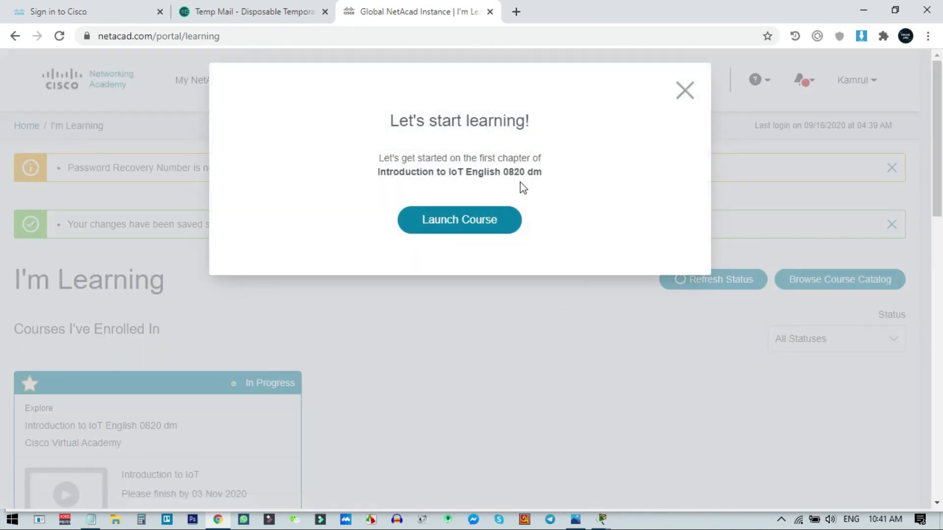
{"action": "left_click", "coordinate": [685, 91]}
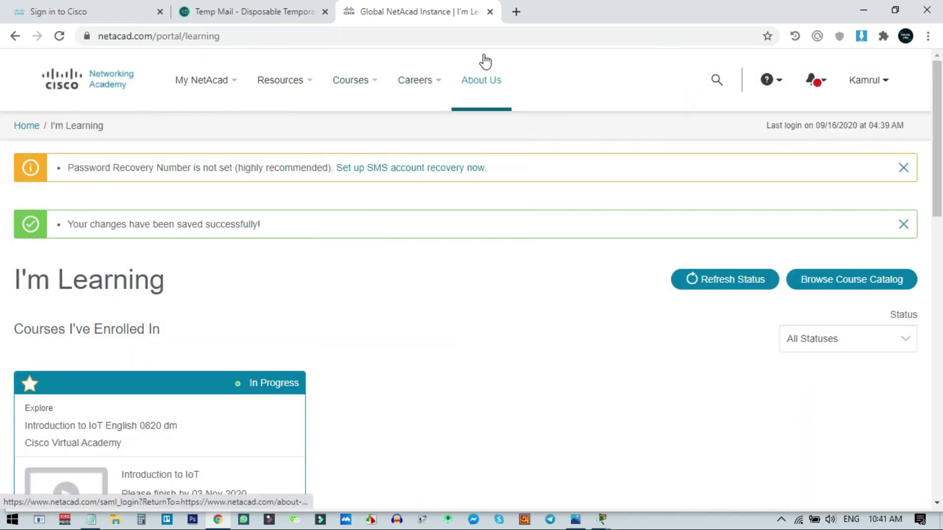
{"action": "left_click", "coordinate": [490, 11]}
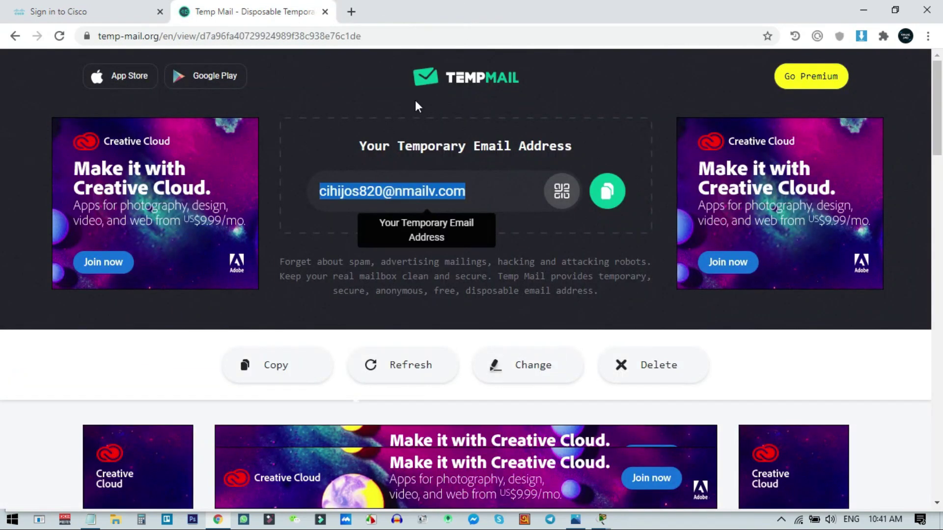
{"action": "left_click", "coordinate": [601, 519]}
Log in to Packet Tracer with the pasted temporary email address and the new account's password
{"action": "left_click", "coordinate": [649, 471]}
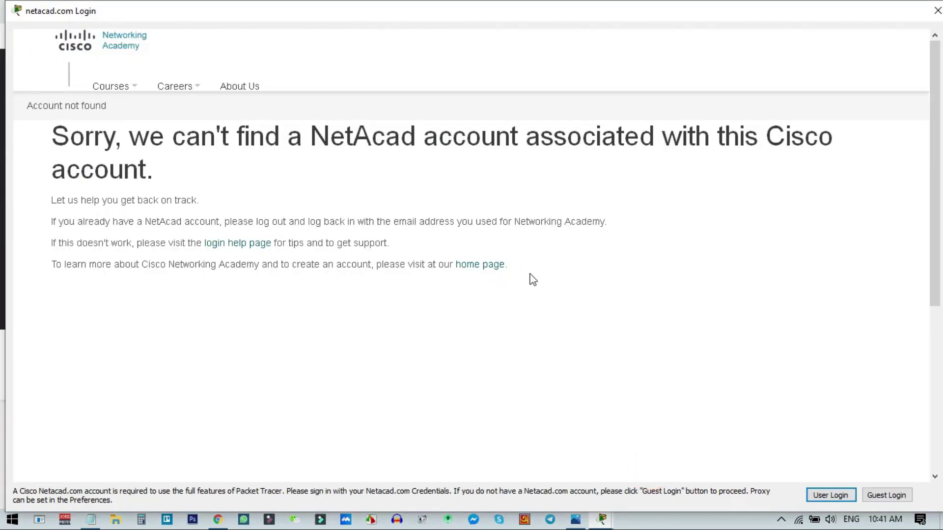
{"action": "left_click", "coordinate": [833, 496]}
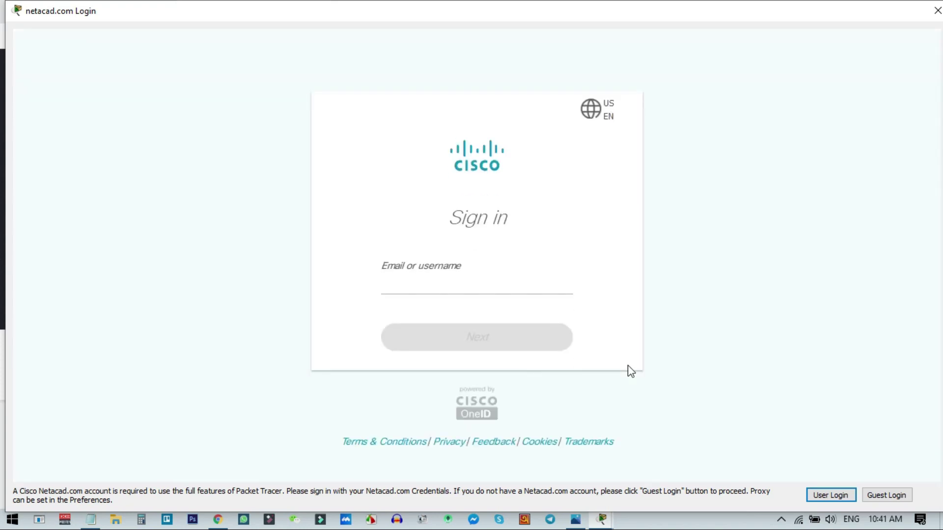
{"action": "left_click", "coordinate": [467, 278]}
{"action": "key", "text": "ctrl+v"}
{"action": "left_click", "coordinate": [478, 328]}
{"action": "left_click", "coordinate": [464, 298]}
{"action": "key", "text": "ctrl+v"}
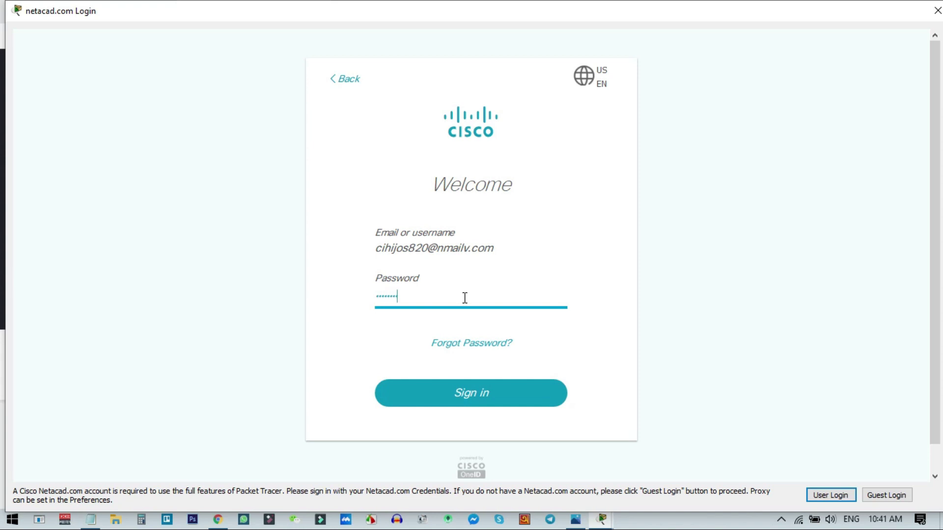
{"action": "left_click", "coordinate": [485, 398]}
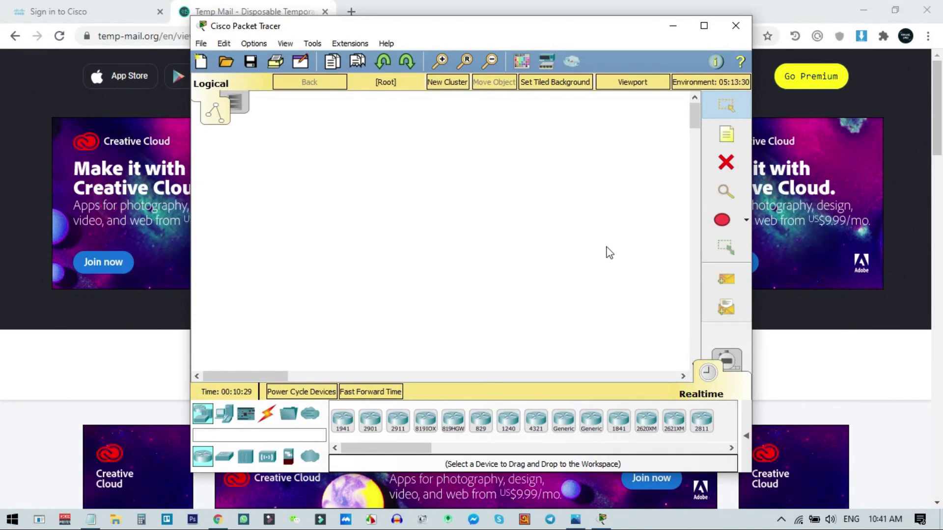
Maximize the window and drop a PC, PC0, onto the Logical canvas
{"action": "left_click", "coordinate": [710, 27]}
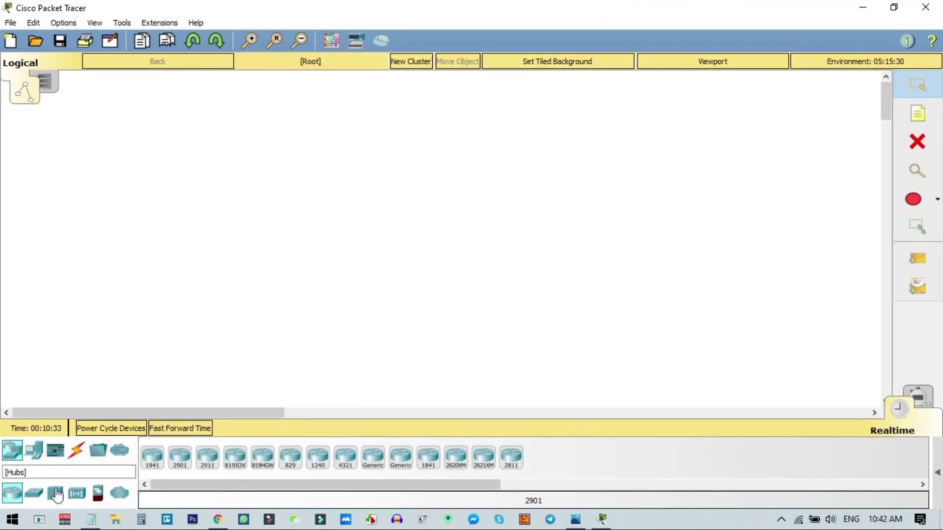
{"action": "left_click_drag", "start_coordinate": [34, 450], "coordinate": [106, 327]}
{"action": "left_click", "coordinate": [112, 313]}
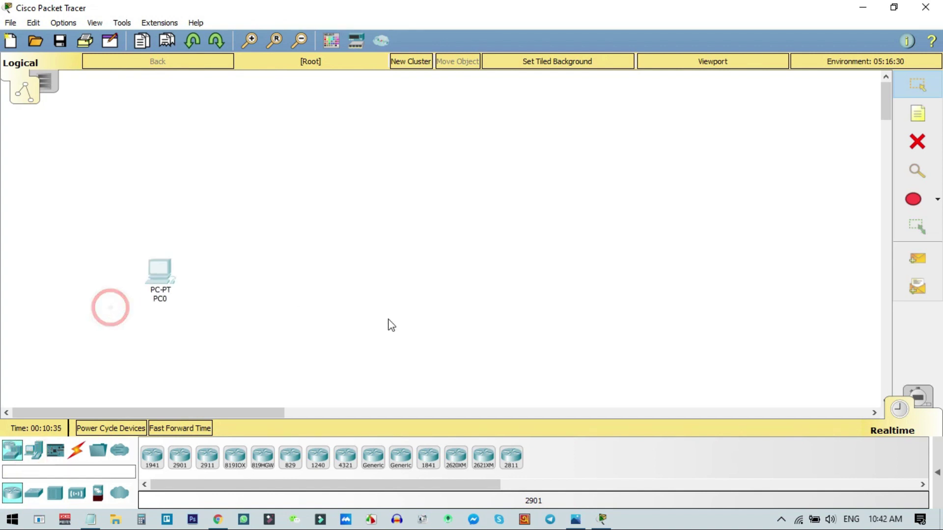